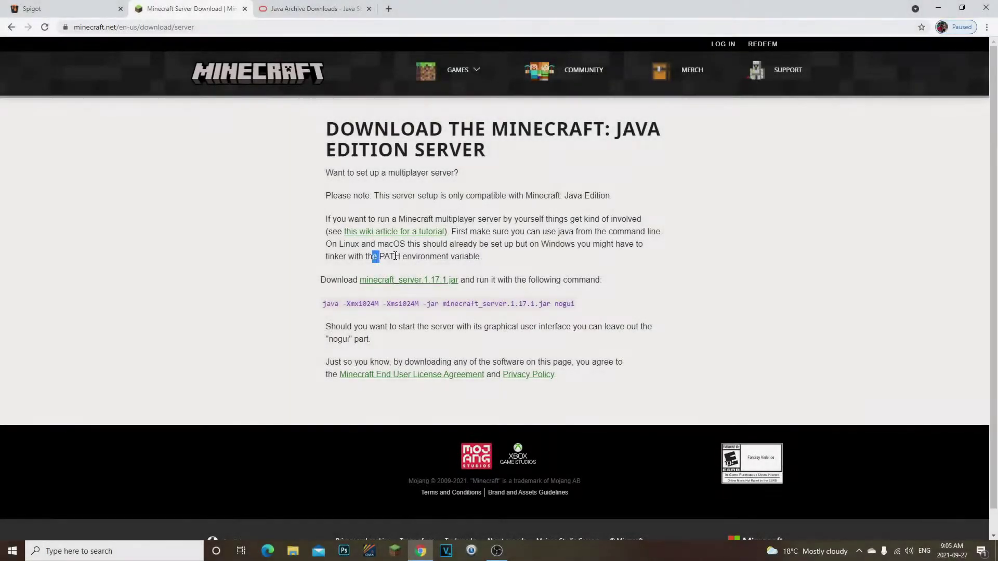
drag(395, 256, 486, 258)
click(488, 259)
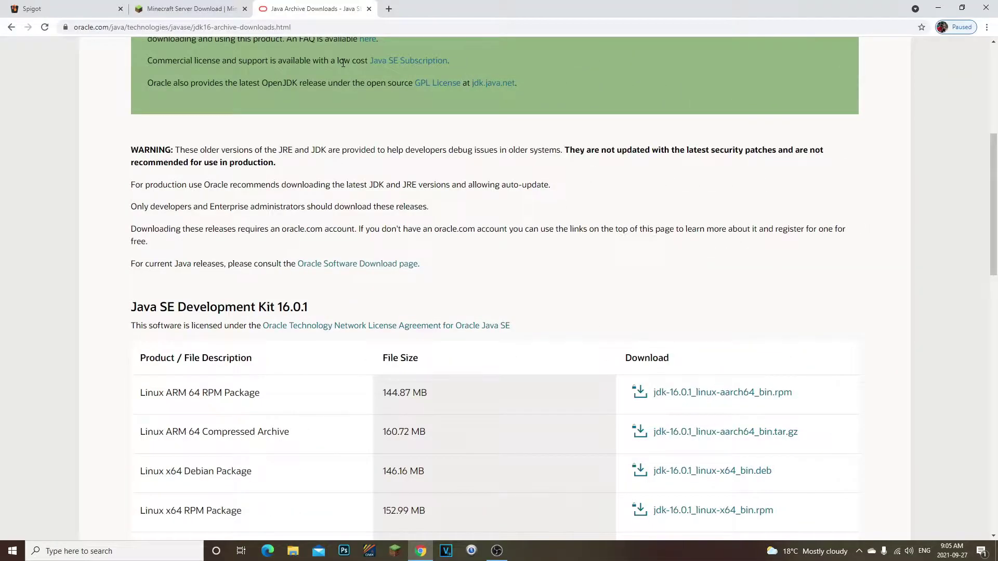
Step: Examine the Java SE 16 archive page for the JDK 16.0.1 installers for Windows x64 and macOS
scroll(327, 198, up, 6)
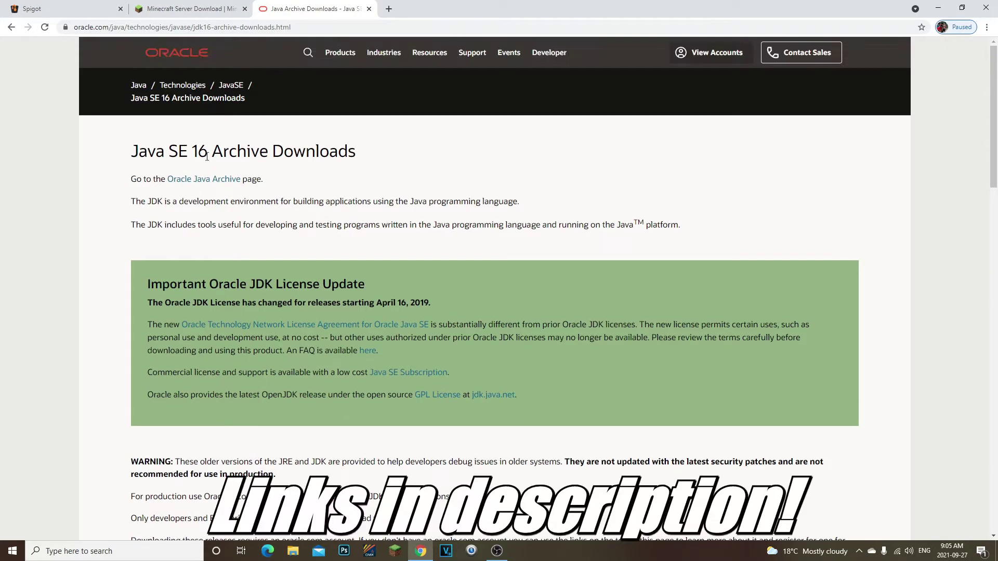
click(208, 151)
drag(139, 149, 284, 152)
click(282, 152)
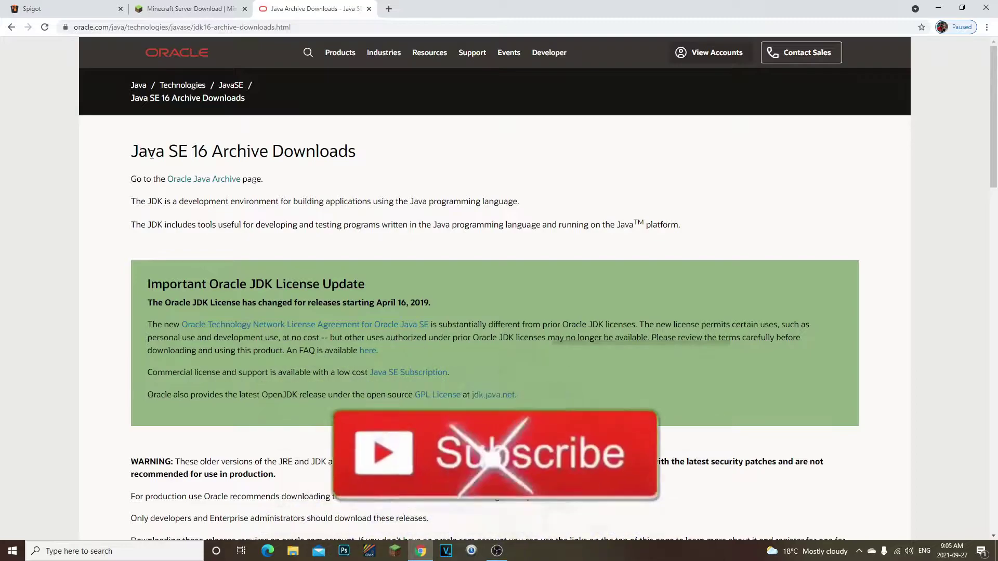
scroll(356, 163, down, 7)
scroll(353, 325, down, 3)
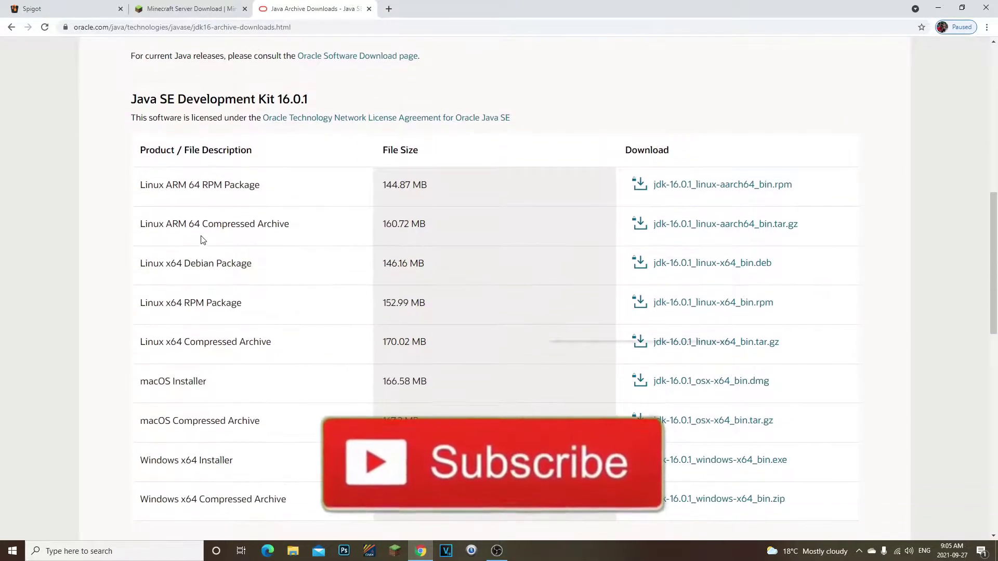
scroll(165, 370, down, 2)
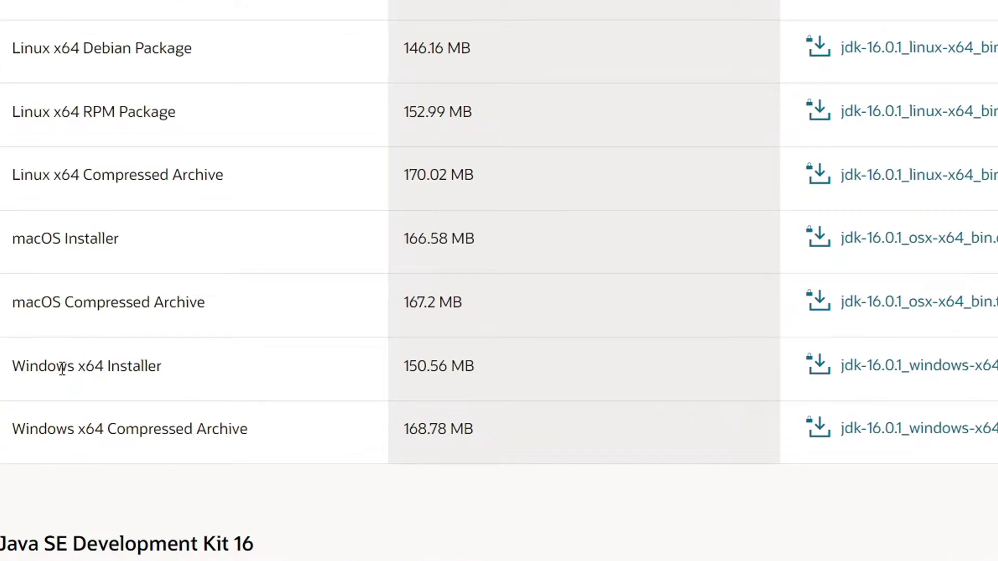
drag(168, 357, 224, 360)
click(180, 362)
drag(75, 366, 120, 365)
click(107, 364)
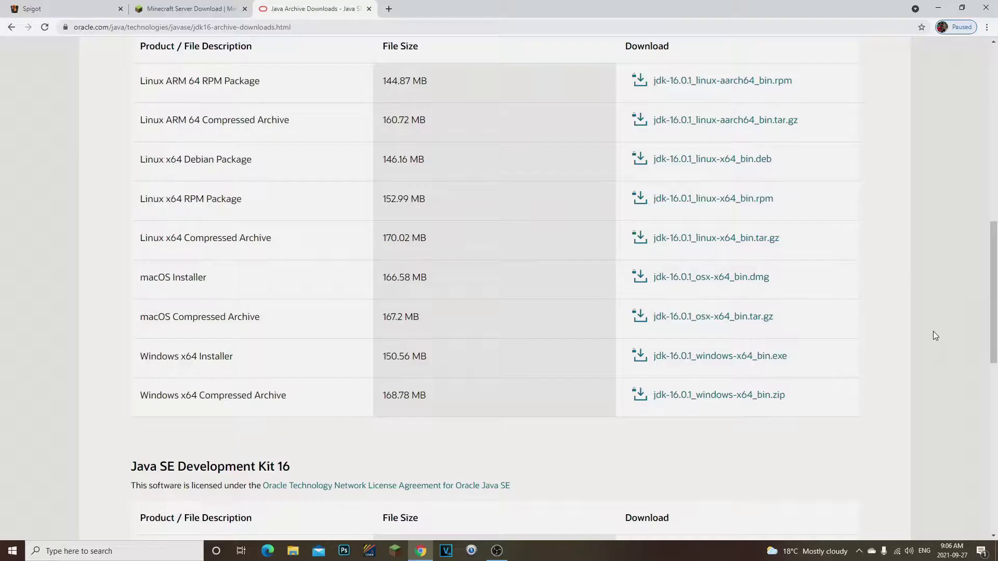
drag(149, 277, 740, 284)
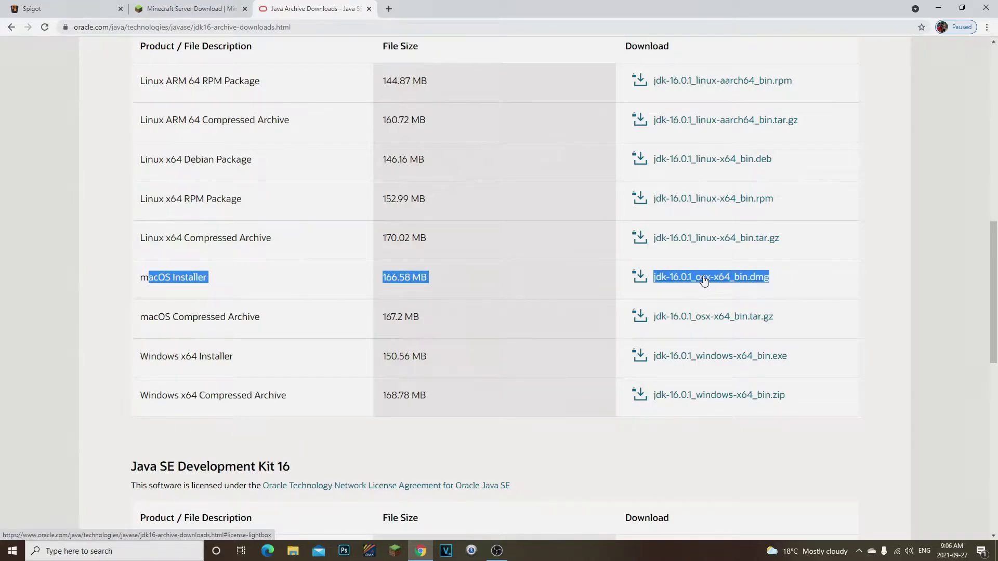
click(550, 232)
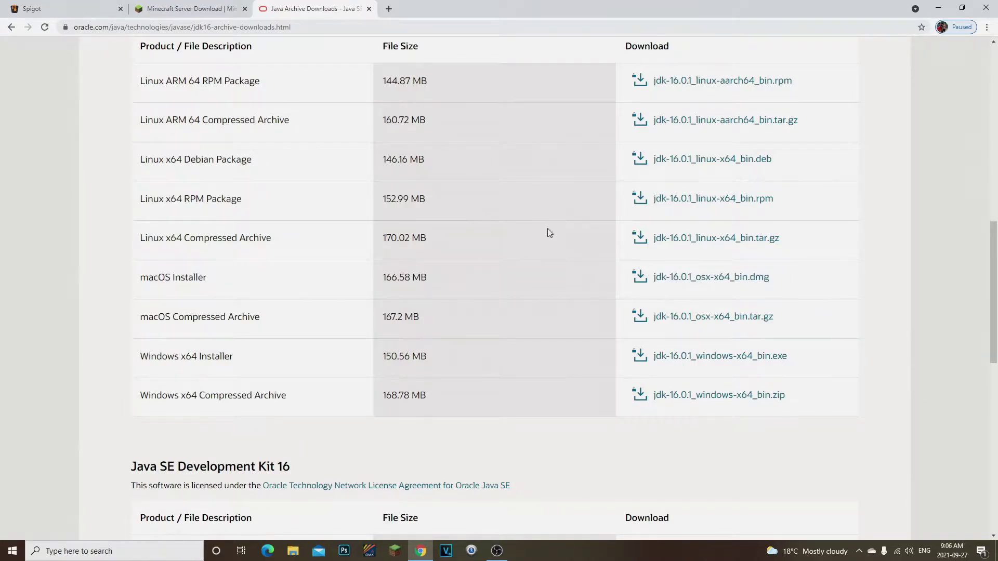
Step: Look over the setup instructions and launch command on the Minecraft: Java Edition server download page
click(208, 17)
drag(330, 300, 470, 314)
click(470, 314)
drag(331, 201, 541, 351)
click(565, 350)
mouse_move(628, 363)
mouse_down()
mouse_move(333, 194)
mouse_move(627, 360)
mouse_up()
click(333, 195)
click(631, 328)
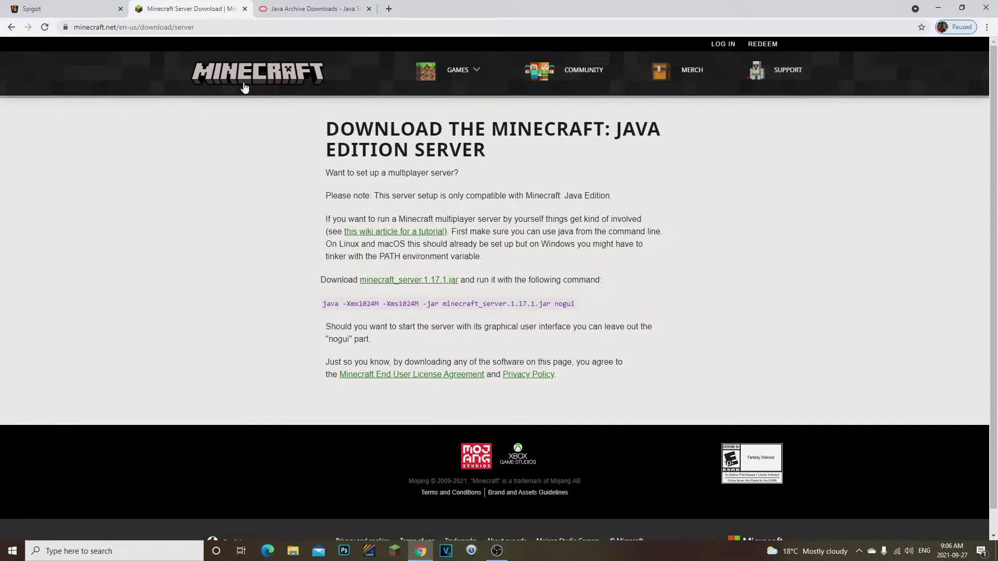
Step: Download the Spigot 1.17 jar from the GetBukkit Spigot version list
click(45, 6)
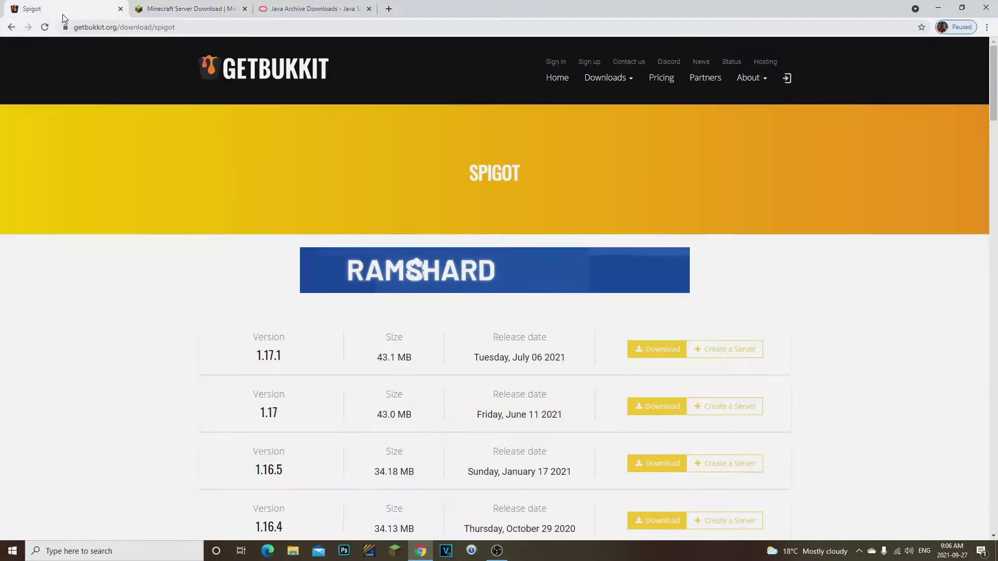
scroll(371, 263, down, 2)
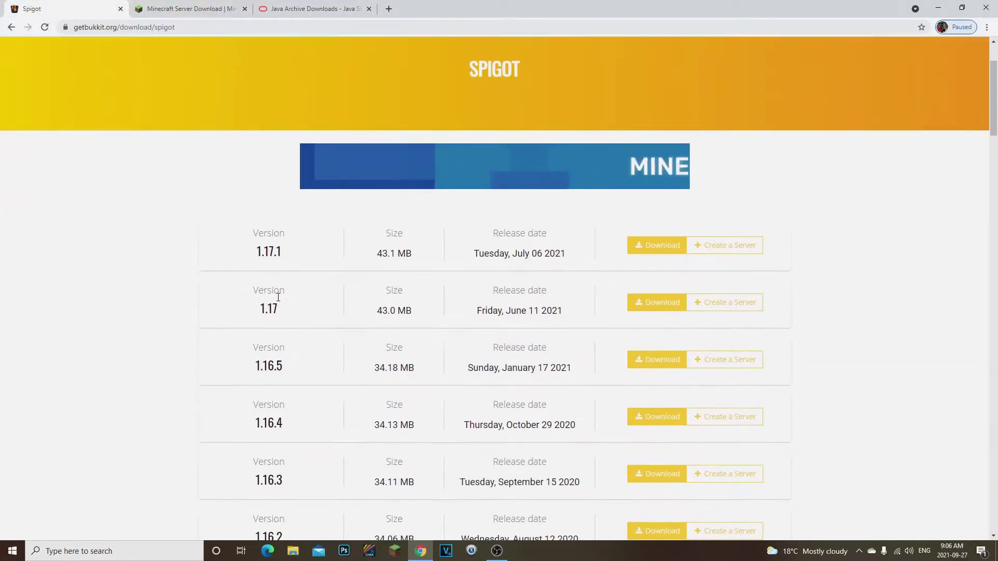
drag(255, 289, 288, 318)
click(288, 318)
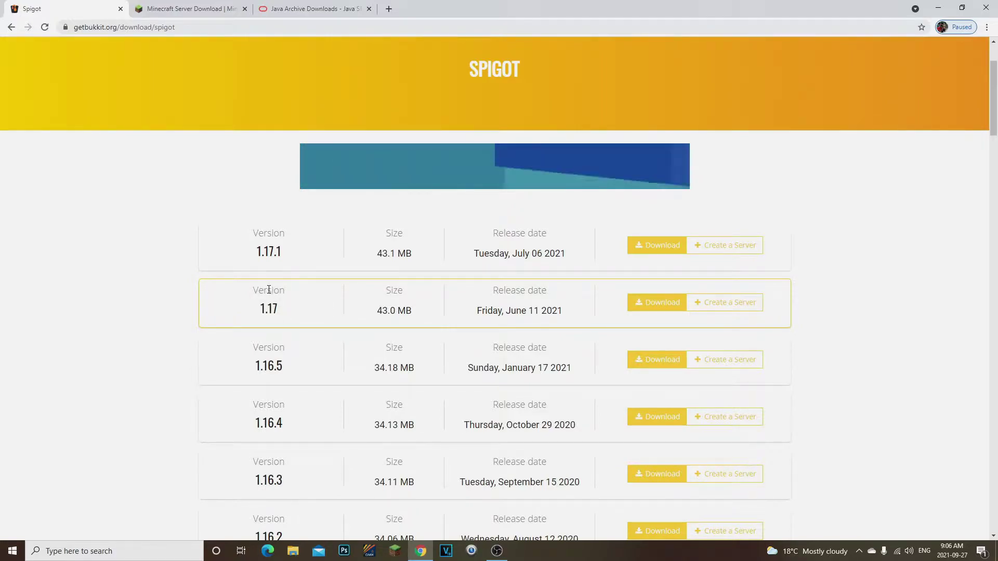
drag(254, 289, 283, 317)
click(185, 256)
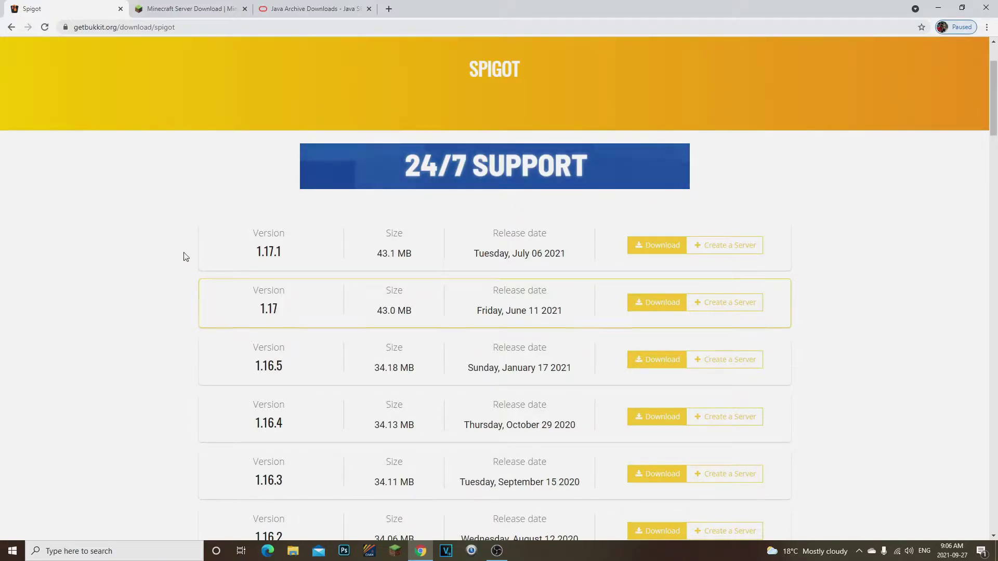
drag(258, 289, 283, 321)
click(282, 318)
click(283, 320)
drag(255, 290, 285, 318)
click(255, 288)
click(254, 290)
click(285, 318)
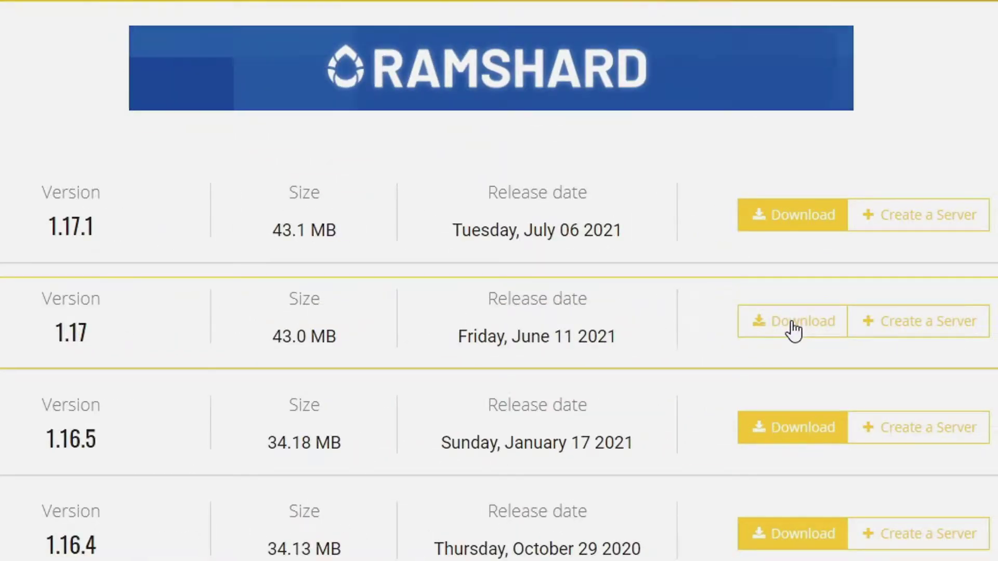
click(648, 311)
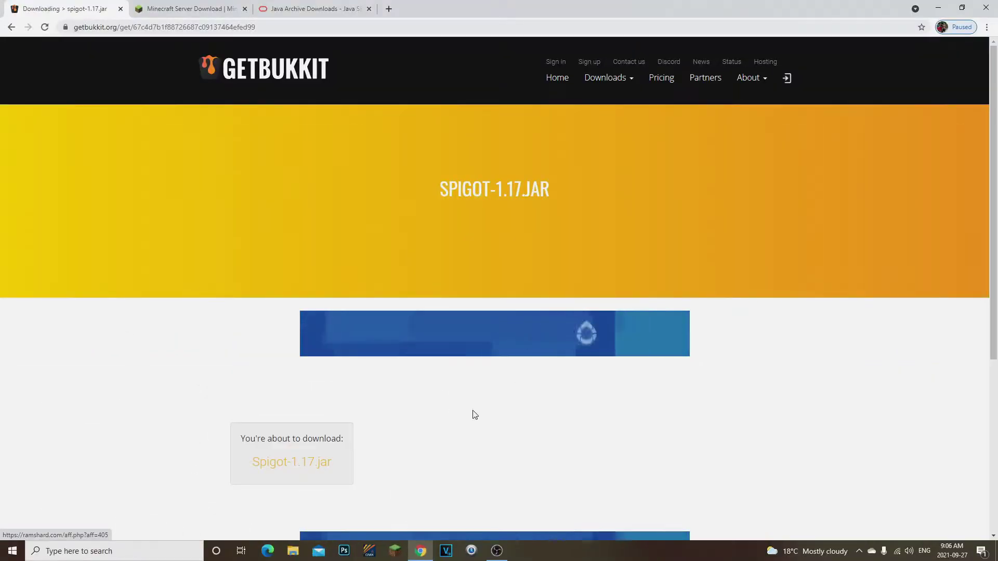
click(273, 463)
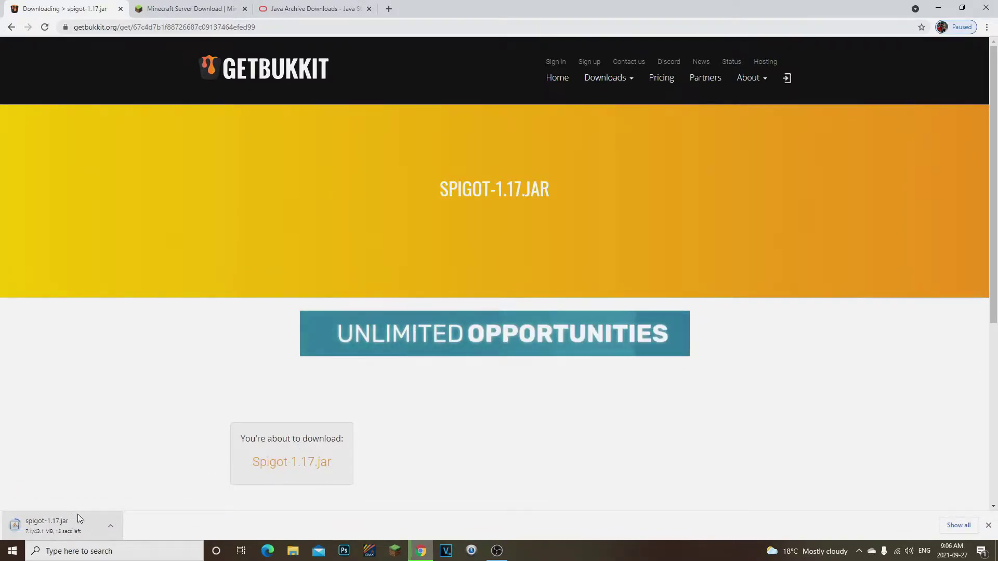
Step: Copy the launch command "java -Xmx1024M -Xms1024M -jar minecraft_server.1.17.1.jar nogui" from the Minecraft server download page
click(224, 13)
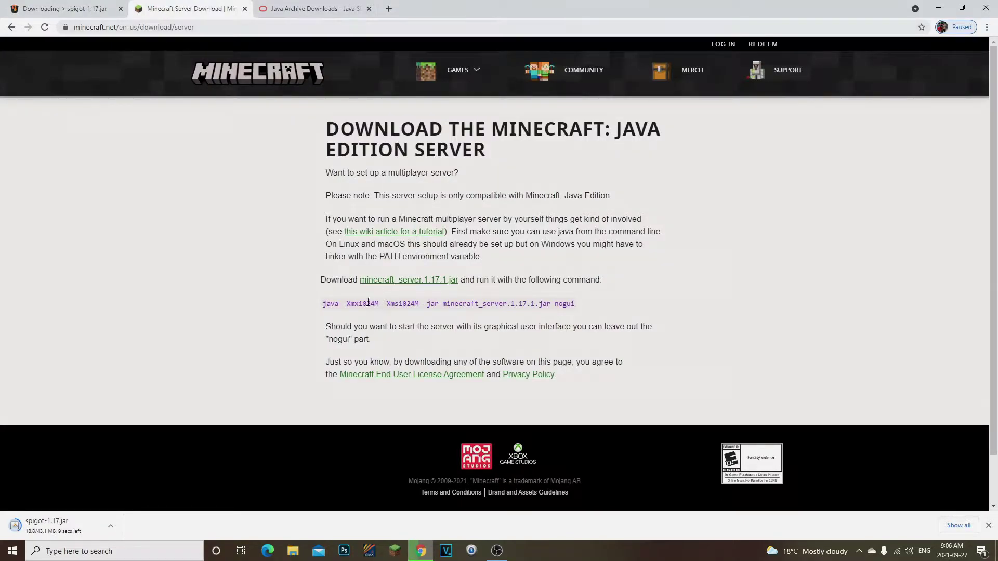
drag(326, 306, 659, 311)
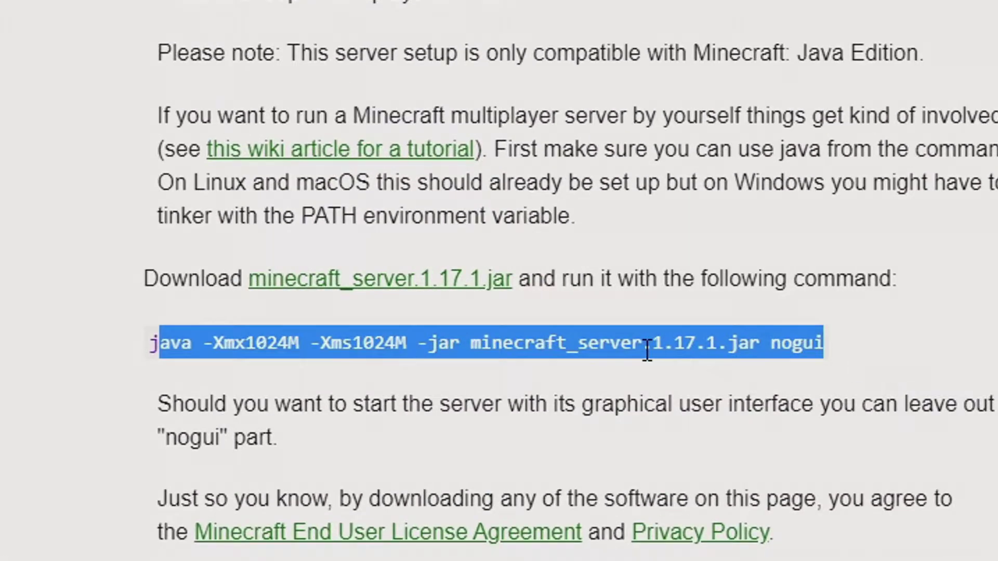
click(142, 347)
drag(152, 344, 990, 352)
right_click(462, 348)
click(491, 368)
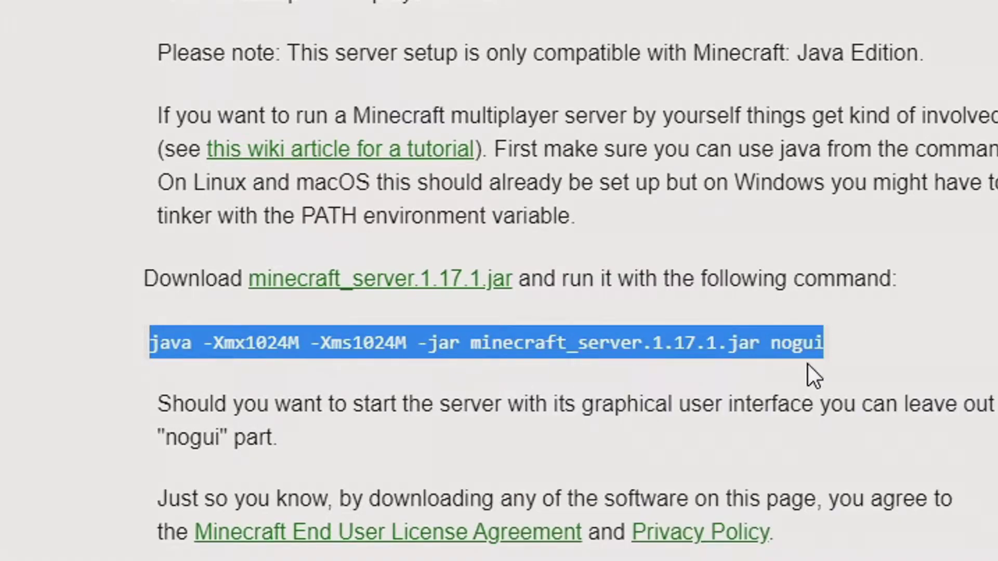
click(750, 370)
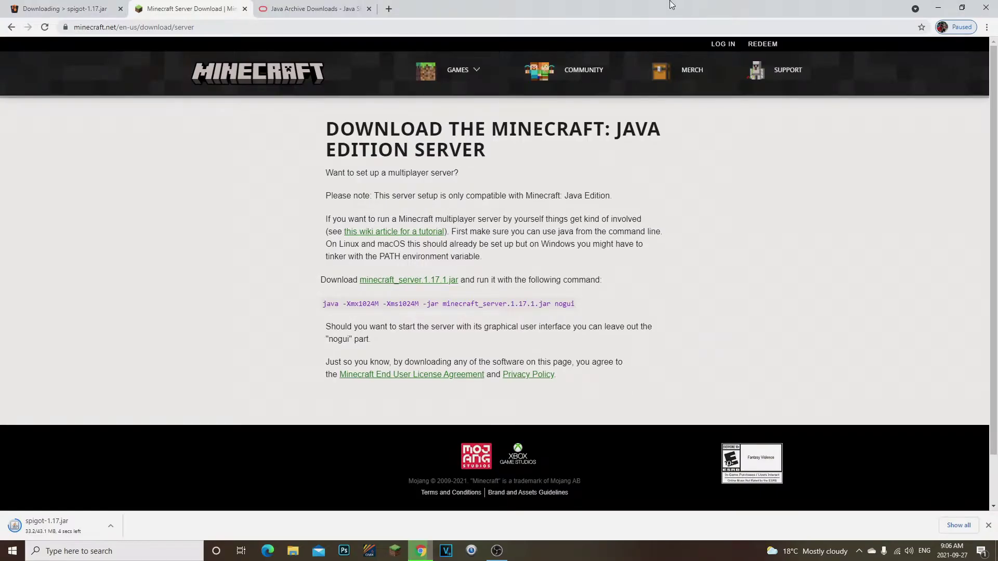
Step: Shrink the browser window, move it beside the desktop's Spigot server folder, and show the Spigot 1.17 download page
double_click(670, 4)
click(481, 281)
drag(203, 191, 203, 191)
drag(75, 107, 338, 272)
click(216, 199)
drag(204, 177, 204, 178)
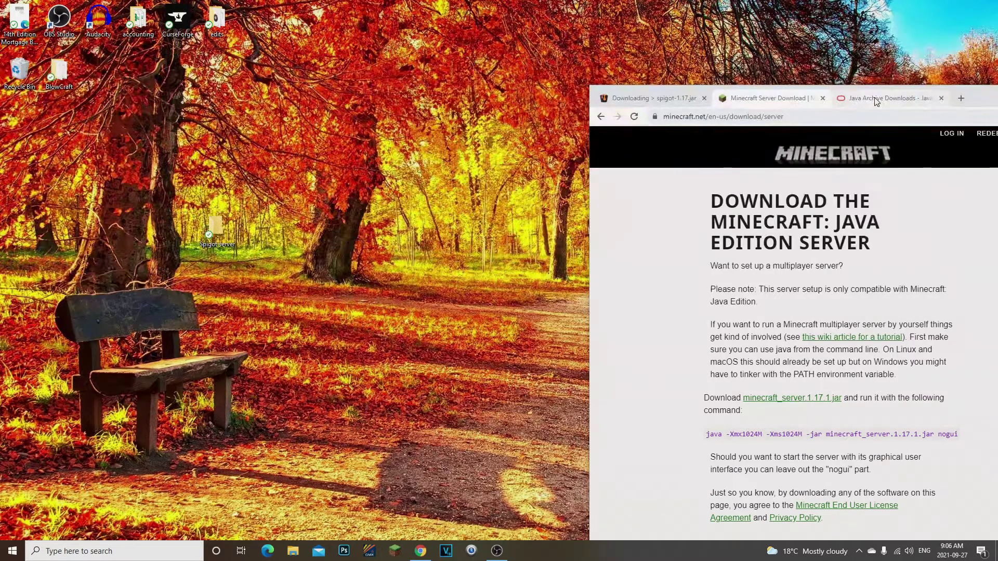
click(671, 98)
drag(971, 97, 884, 21)
Step: Move the downloaded spigot-1.17 jar to the desktop and into the Spigot server folder, and dismiss the browser's downloads bar
click(686, 530)
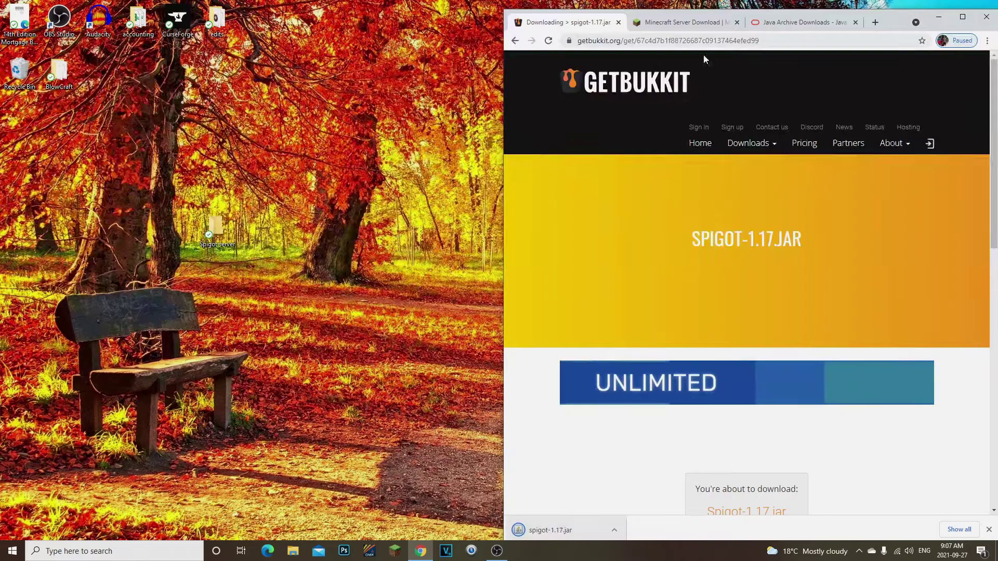
key(ctrl+Tab)
drag(616, 359, 886, 364)
click(584, 277)
drag(551, 530, 335, 179)
click(988, 530)
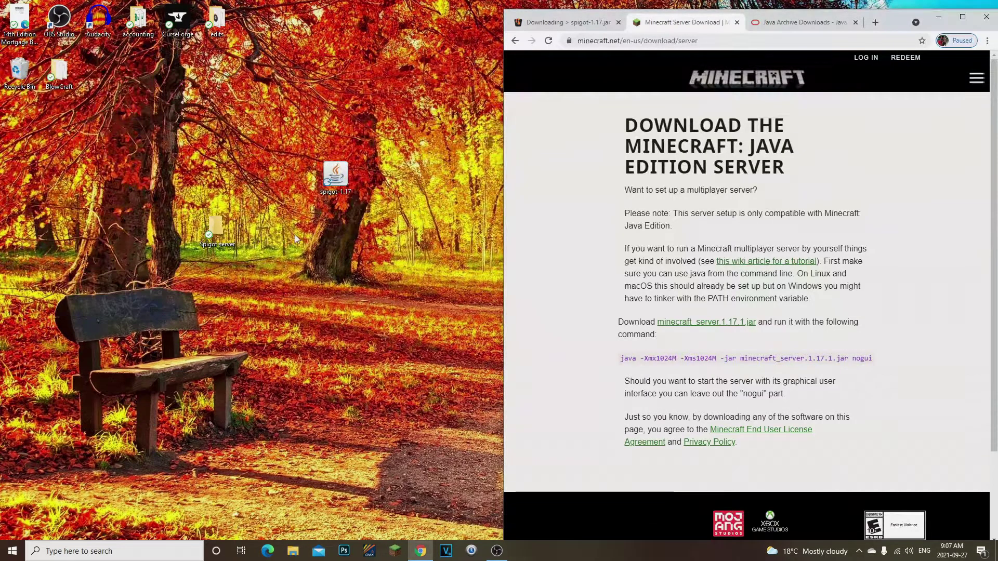
click(335, 179)
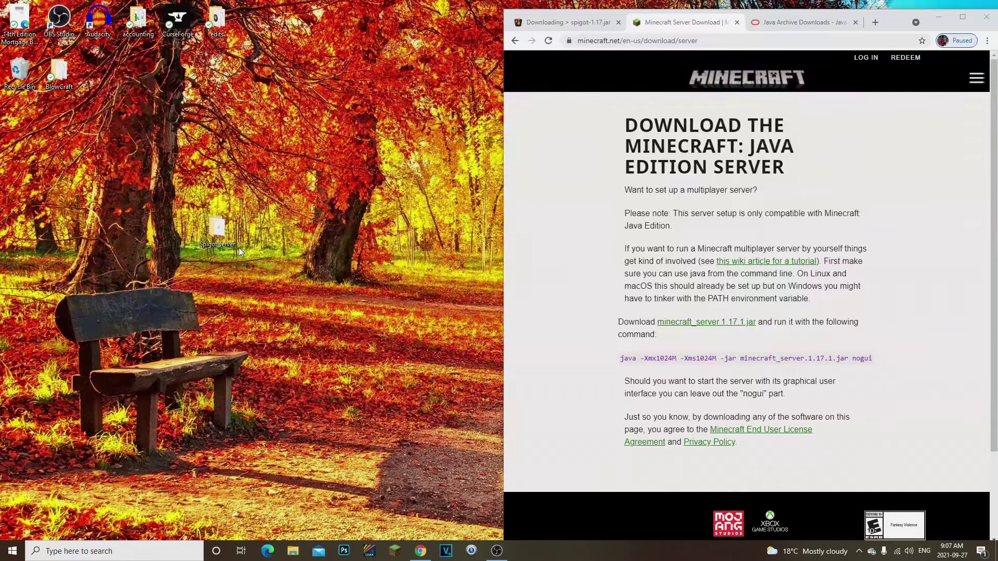
Step: Open the Spigot server folder and rename the spigot-1.17 jar file as server
double_click(219, 237)
drag(634, 93, 248, 102)
right_click(146, 208)
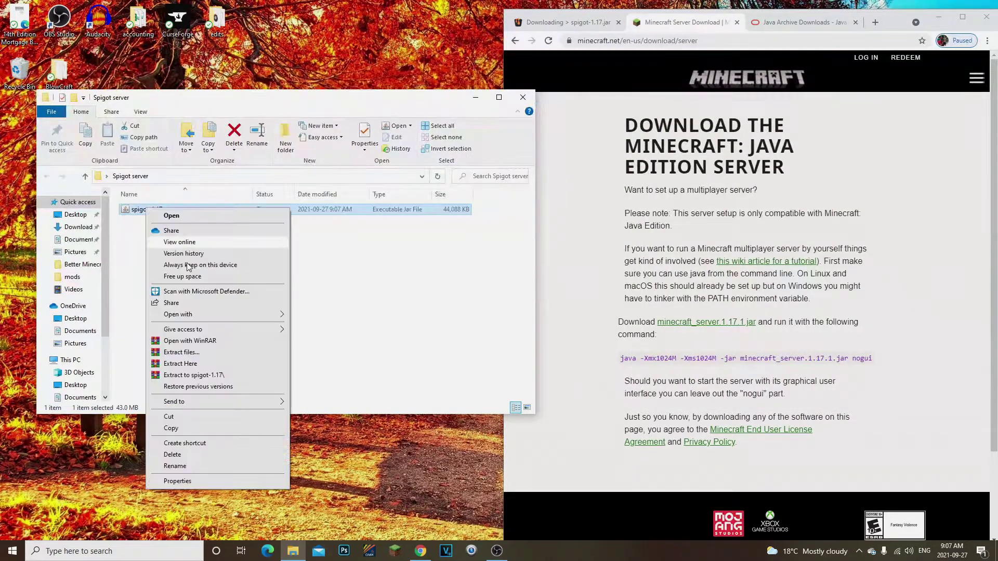
click(195, 464)
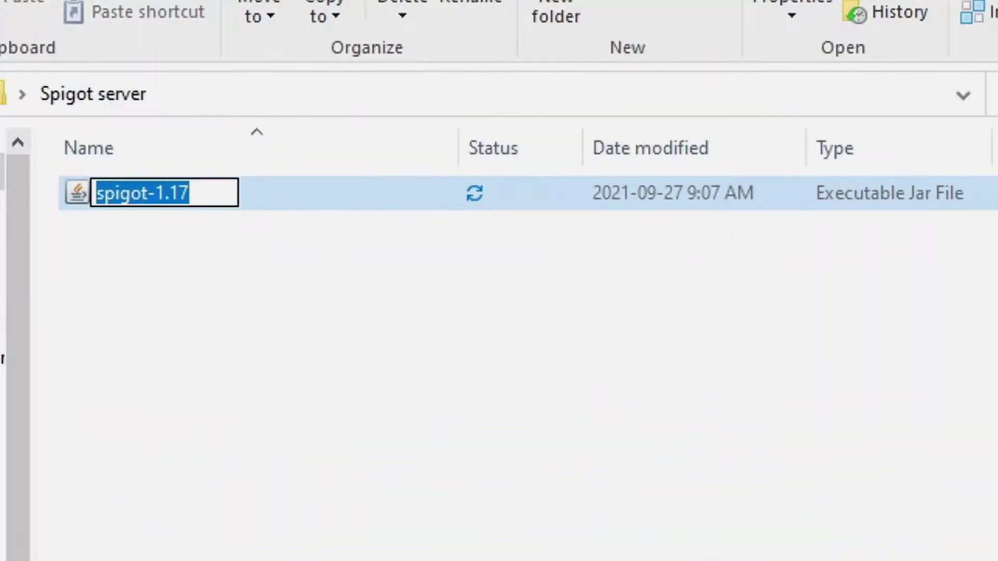
text(server)
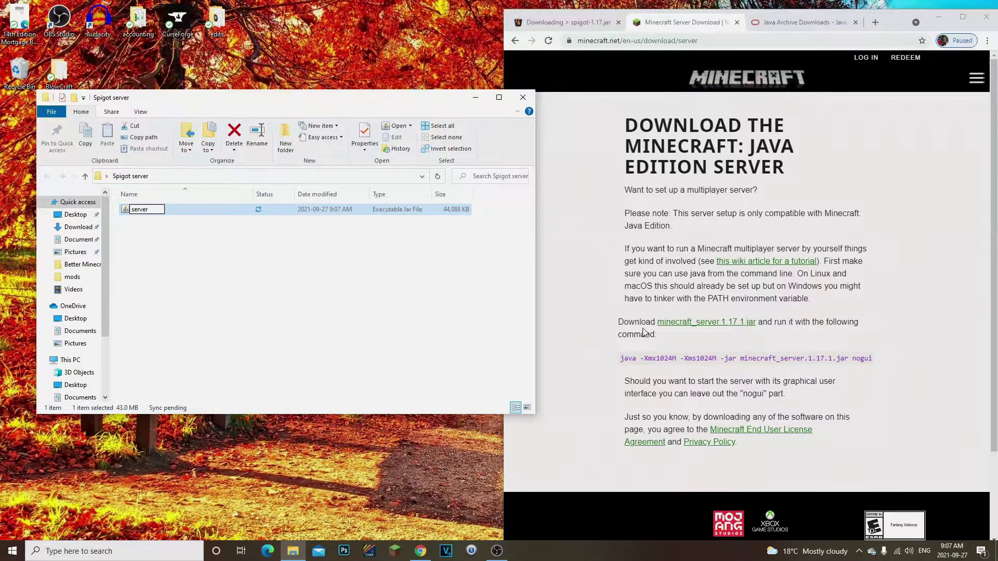
click(231, 271)
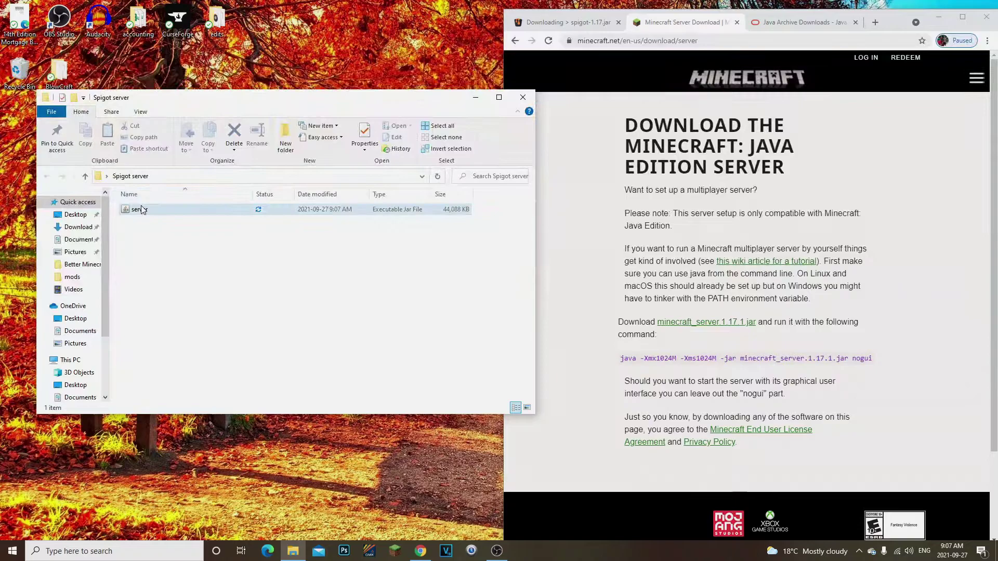
Step: Create a new text document in the Spigot server folder and paste the copied launch command into it
drag(196, 98, 224, 78)
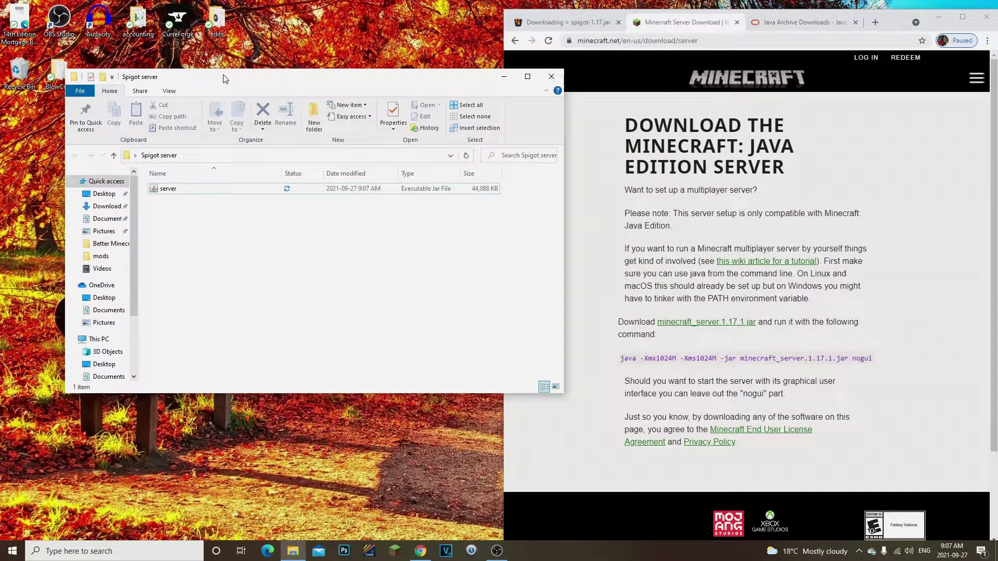
click(194, 192)
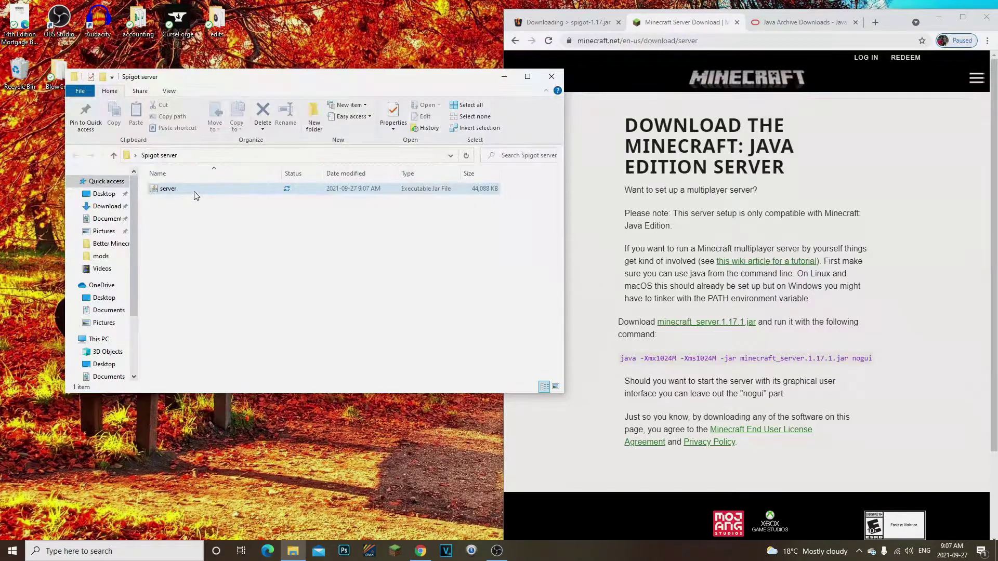
click(192, 295)
right_click(188, 244)
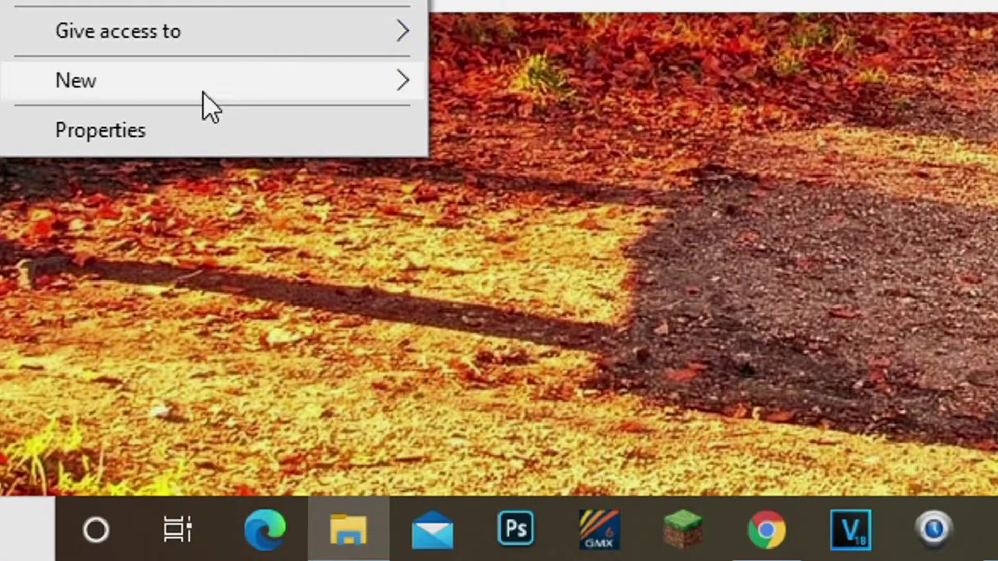
mouse_move(284, 76)
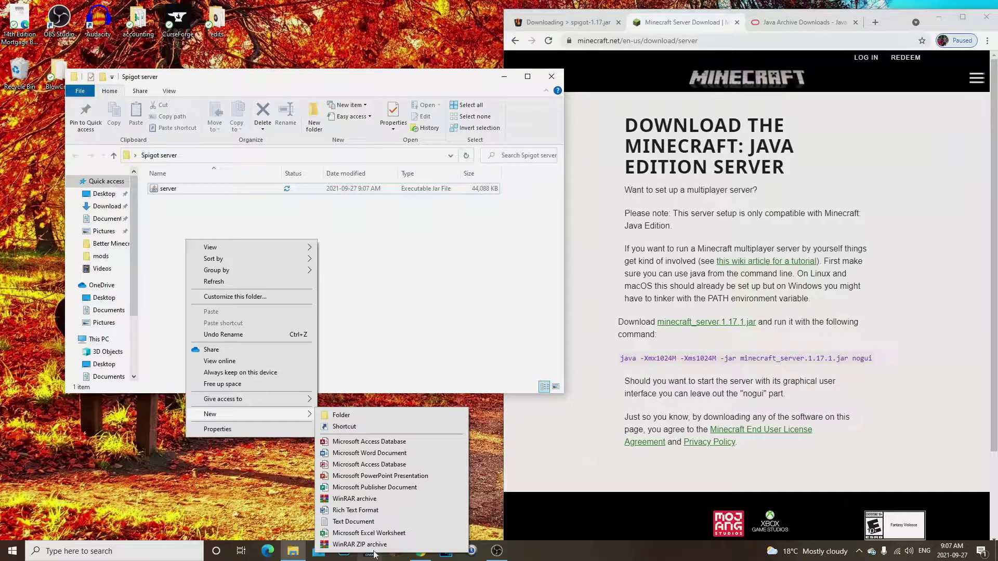
click(546, 434)
click(245, 200)
click(232, 189)
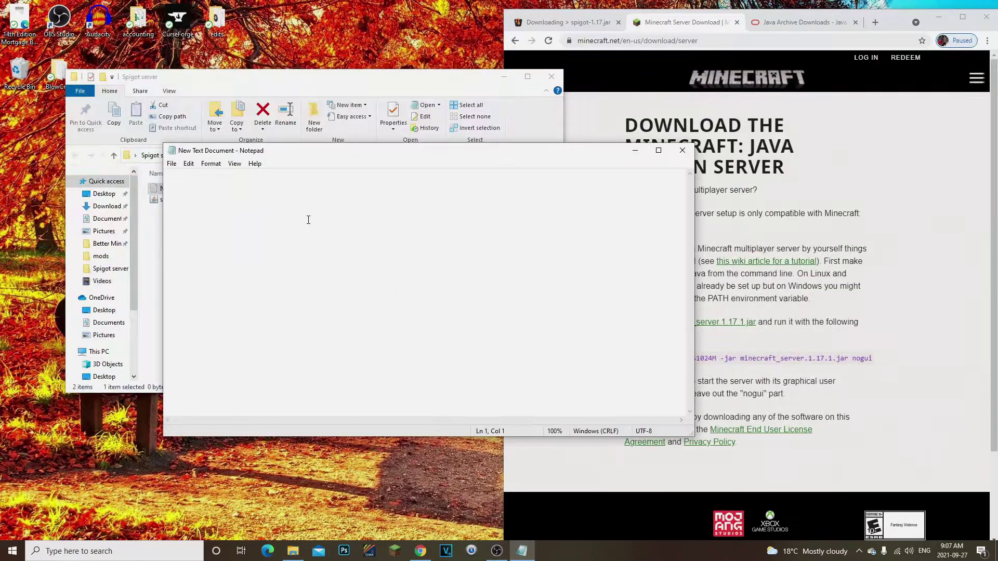
key(ctrl+v)
Step: Minimize the browser and arrange the Spigot server folder and the text document side by side across the screen
drag(832, 358, 665, 358)
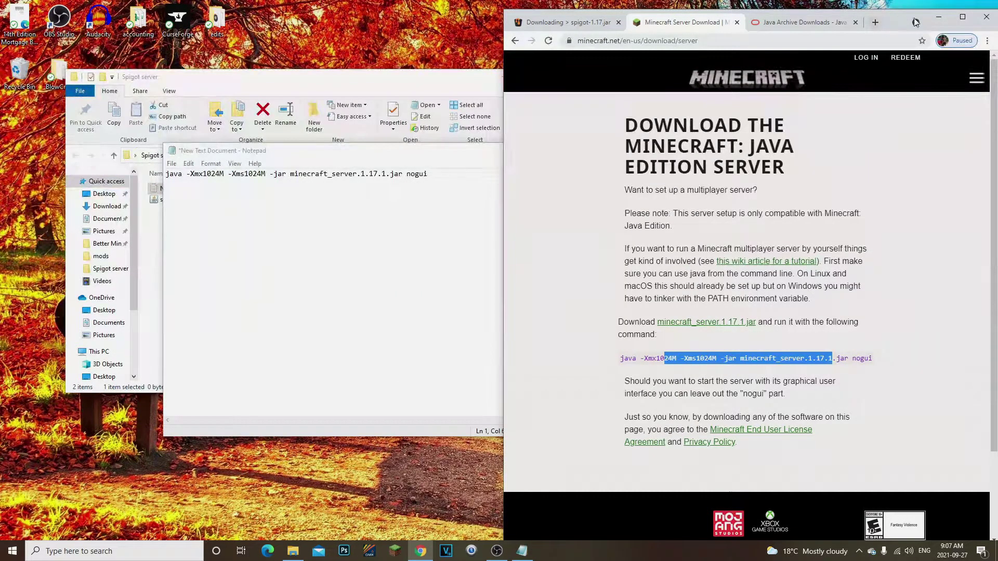
click(938, 17)
drag(443, 157, 995, 155)
click(478, 174)
click(705, 103)
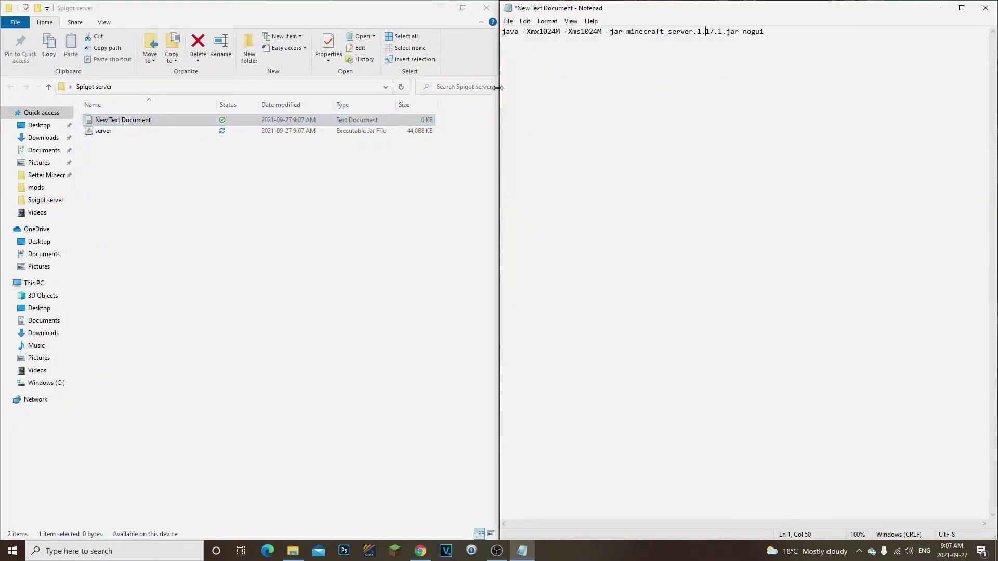
Step: Float the text document's window over the folder, enlarge its text, and set the launch command's maximum memory to -Xmx2048M
drag(627, 19, 500, 117)
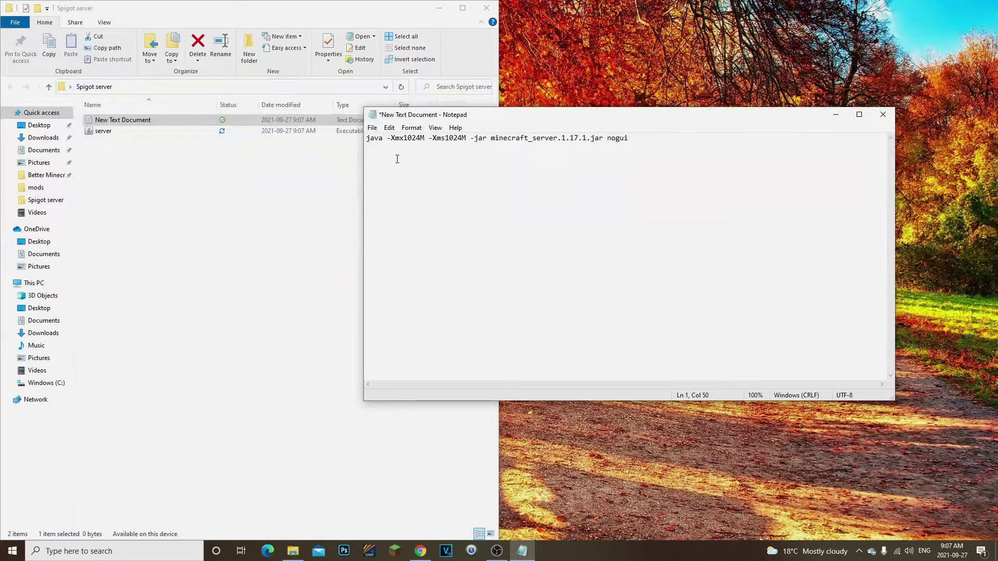
drag(383, 141, 538, 142)
click(537, 143)
drag(631, 142, 243, 141)
click(524, 141)
key(BackSpace)
key(BackSpace)
key(BackSpace)
ctrl+scroll(477, 200, up, 7)
key(BackSpace)
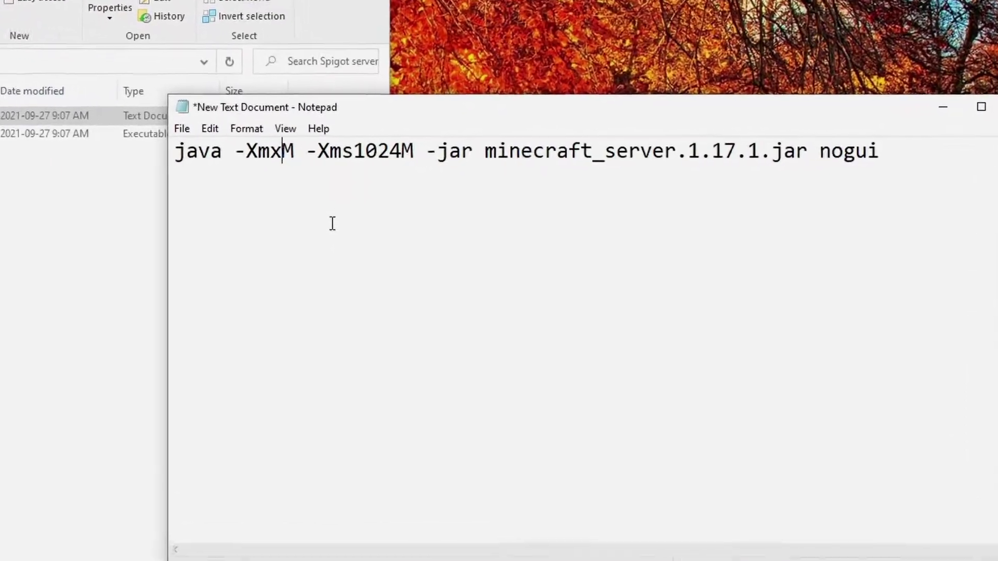
text(2048)
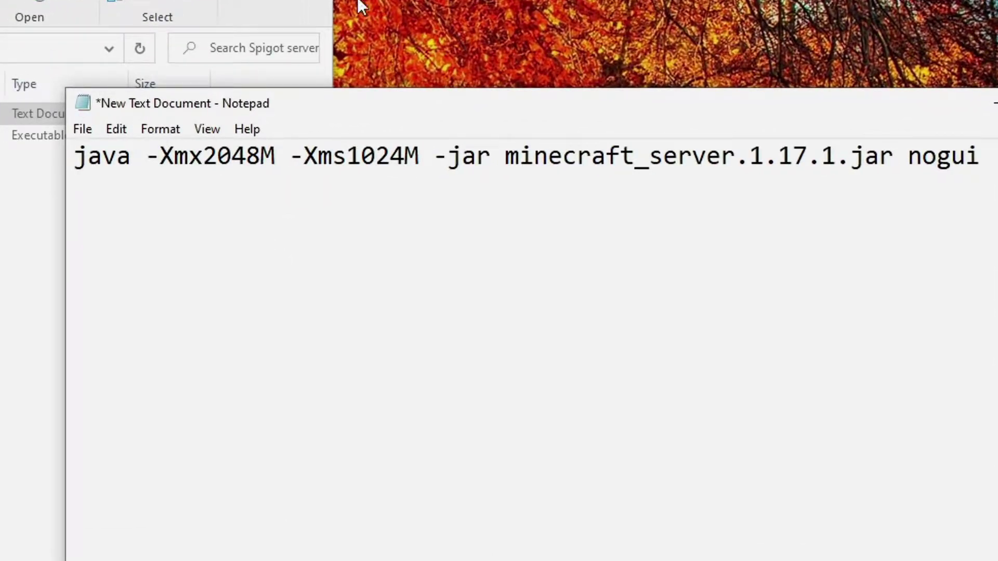
Step: Set the initial memory argument in the launch command to -Xms2048M
key(BackSpace)
key(BackSpace)
key(BackSpace)
key(BackSpace)
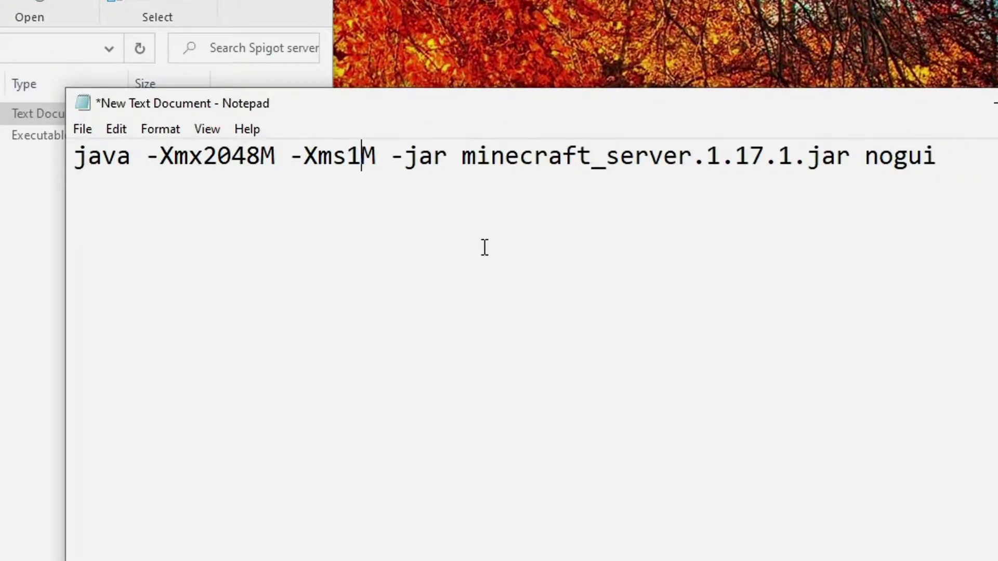
text(2048)
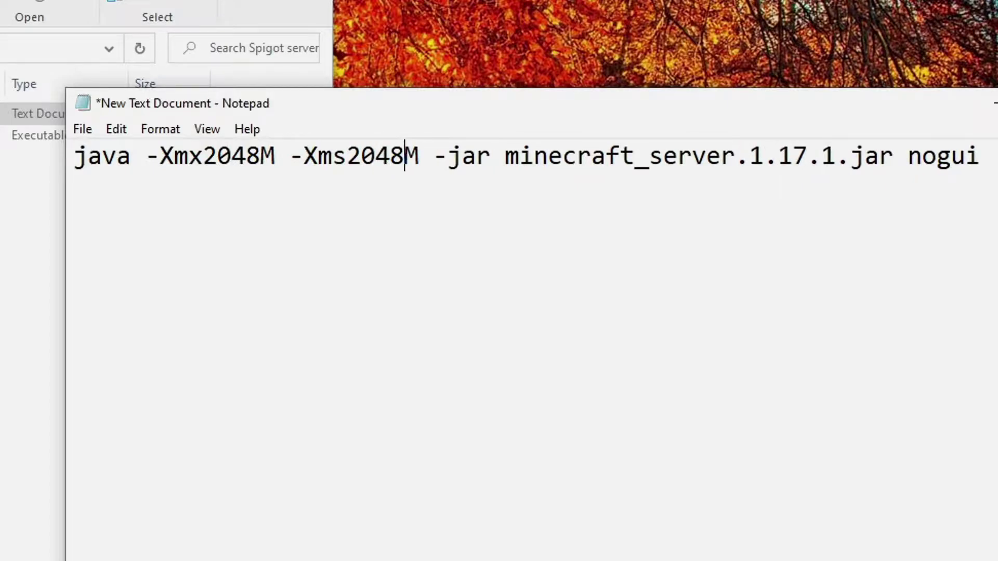
Step: Examine the two memory arguments and the jar file part of the launch command
double_click(275, 177)
click(276, 177)
double_click(239, 158)
double_click(388, 162)
double_click(389, 162)
click(324, 174)
drag(352, 167, 462, 162)
click(433, 161)
drag(391, 163, 350, 167)
click(358, 168)
click(404, 161)
double_click(406, 164)
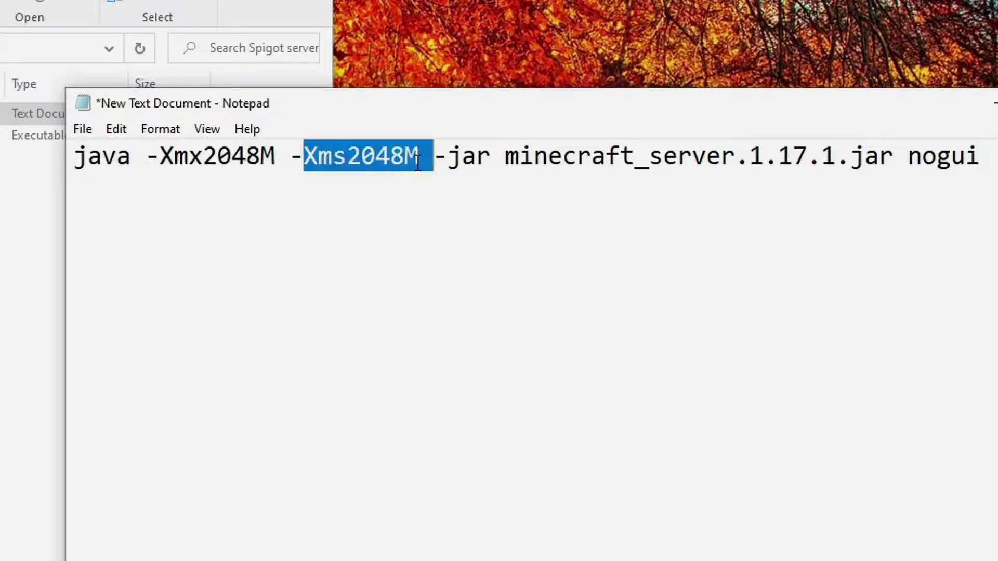
click(418, 163)
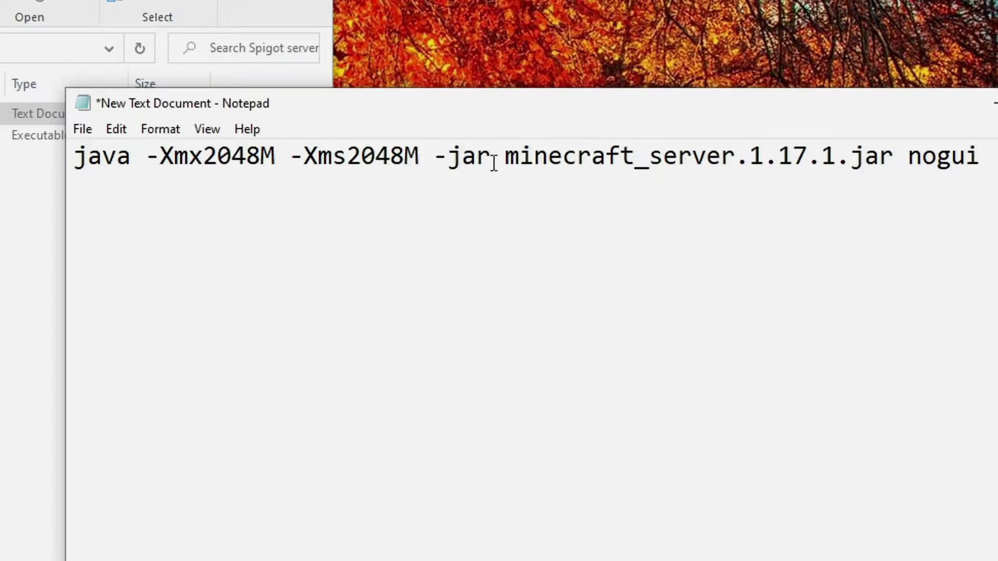
drag(498, 162, 982, 159)
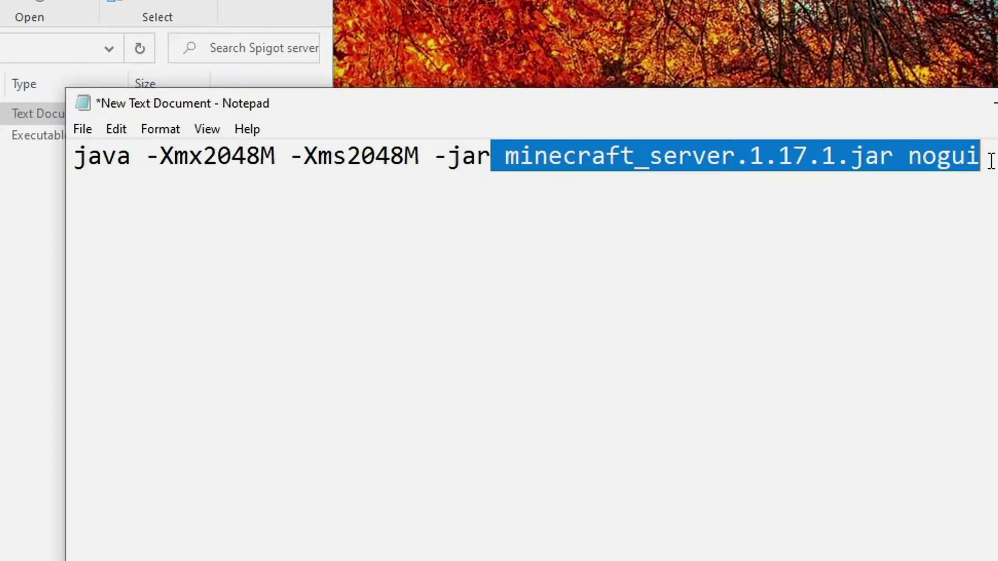
click(982, 158)
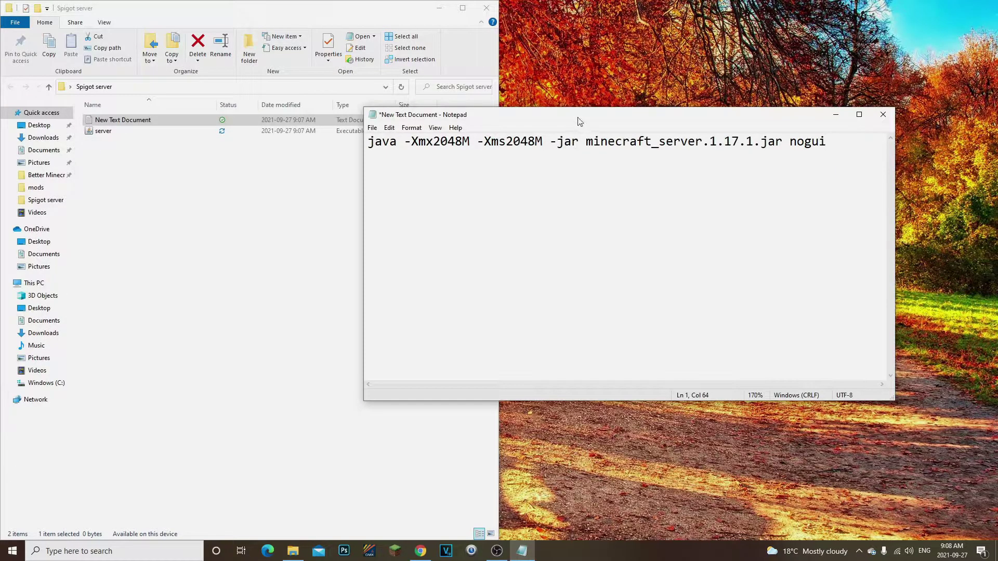
Step: Uncover the folder's file list and compare the server jar's name with the jar named in the launch command
drag(580, 120, 630, 176)
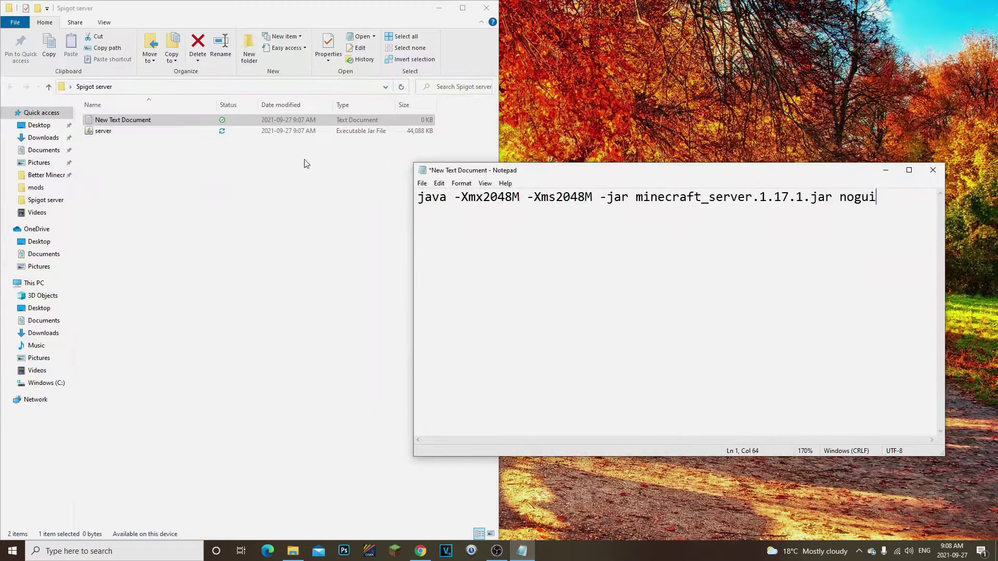
click(126, 133)
drag(883, 203, 425, 203)
click(556, 205)
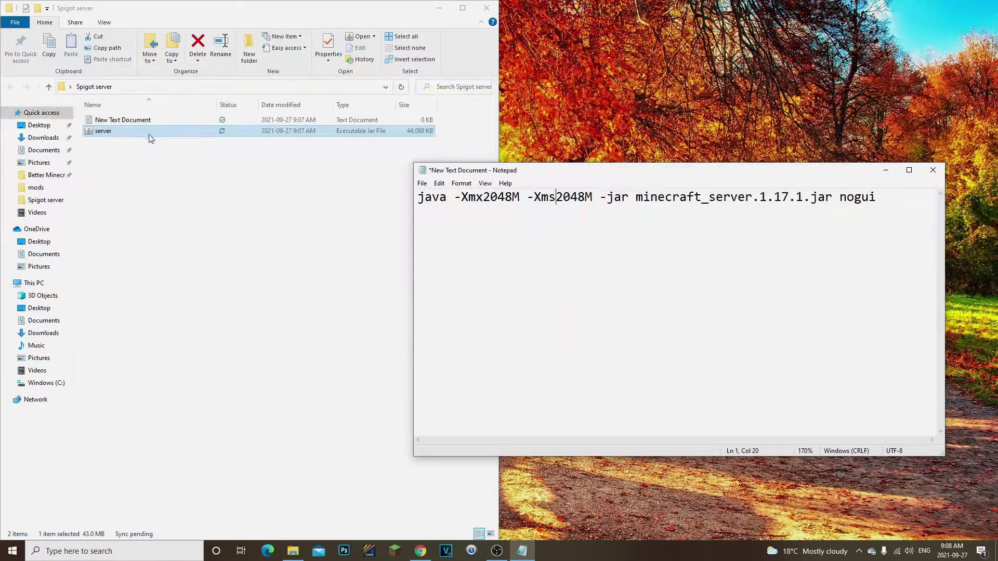
click(225, 184)
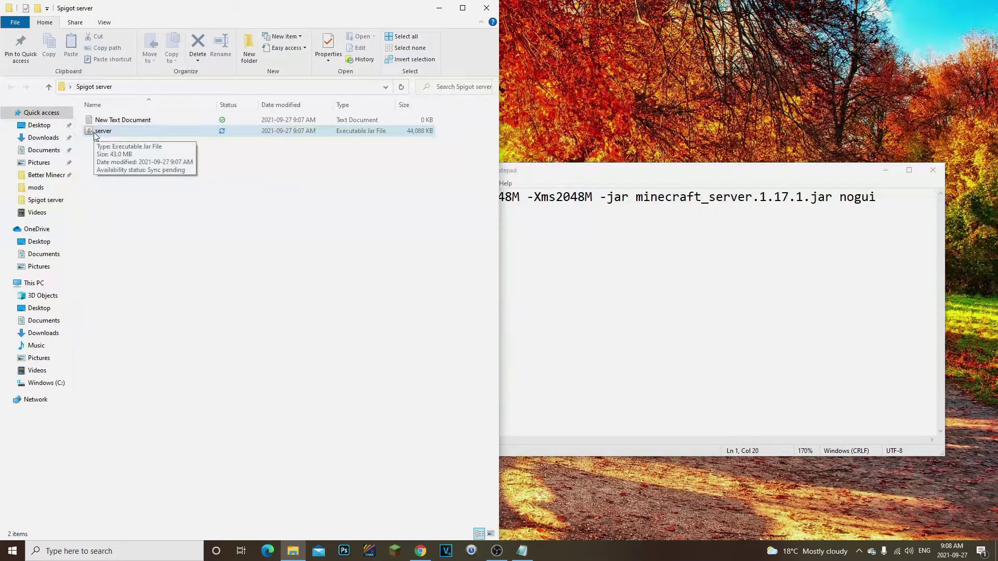
click(510, 236)
click(175, 151)
click(890, 193)
drag(890, 193, 417, 204)
click(602, 247)
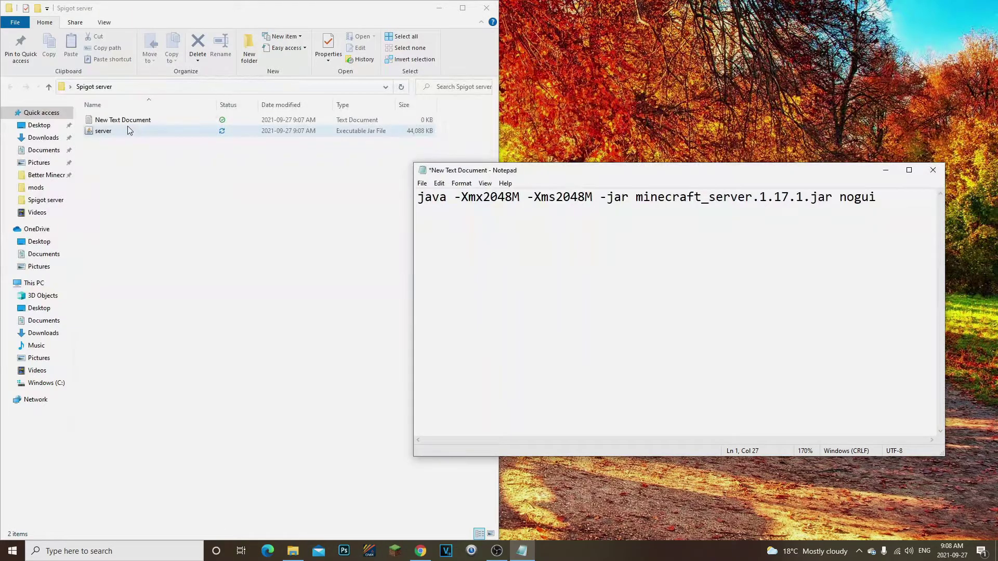
Step: Shorten the jar name in the launch command to server.jar, matching the folder's jar file, and add a pause line below
drag(634, 198, 701, 202)
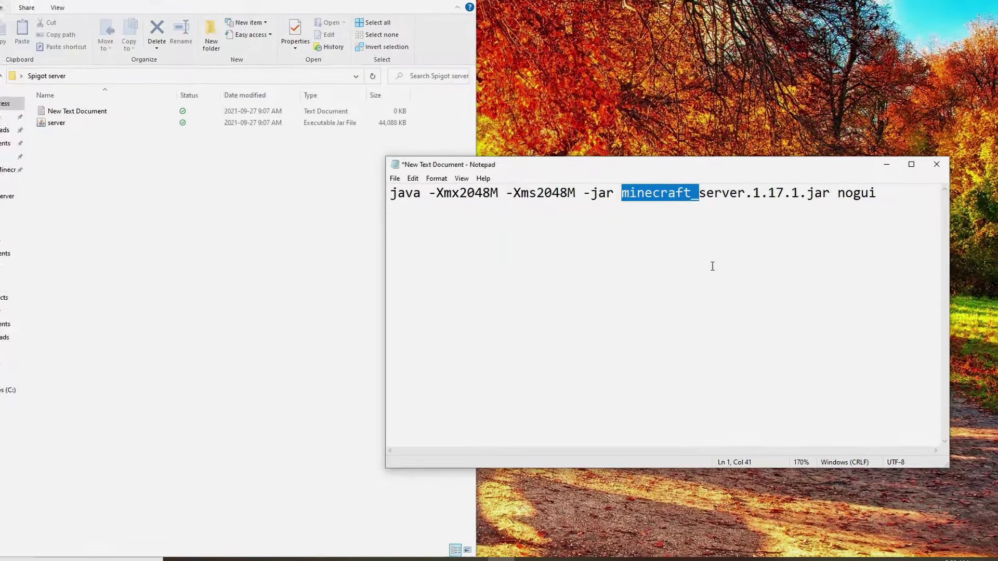
key(BackSpace)
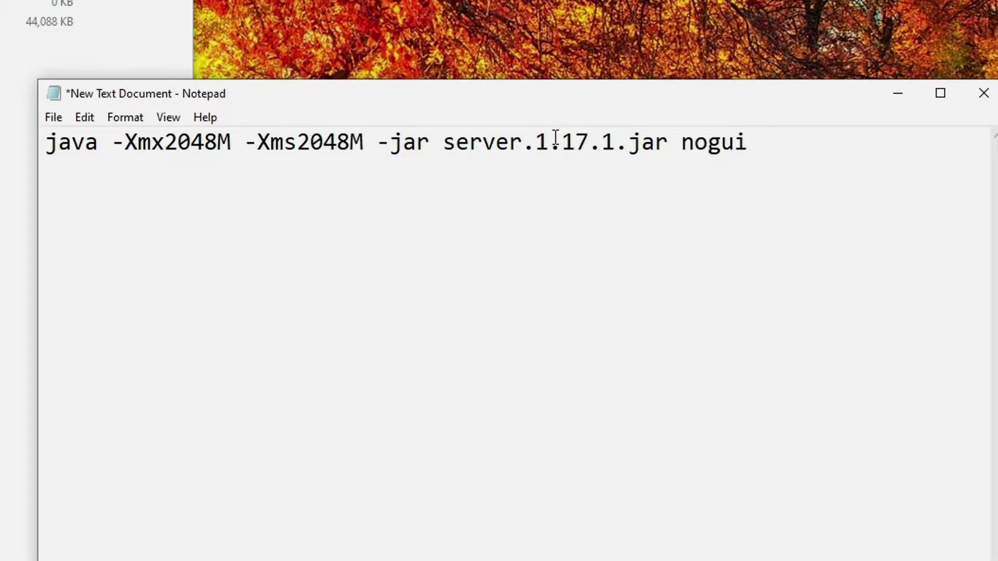
drag(524, 153, 609, 155)
key(BackSpace)
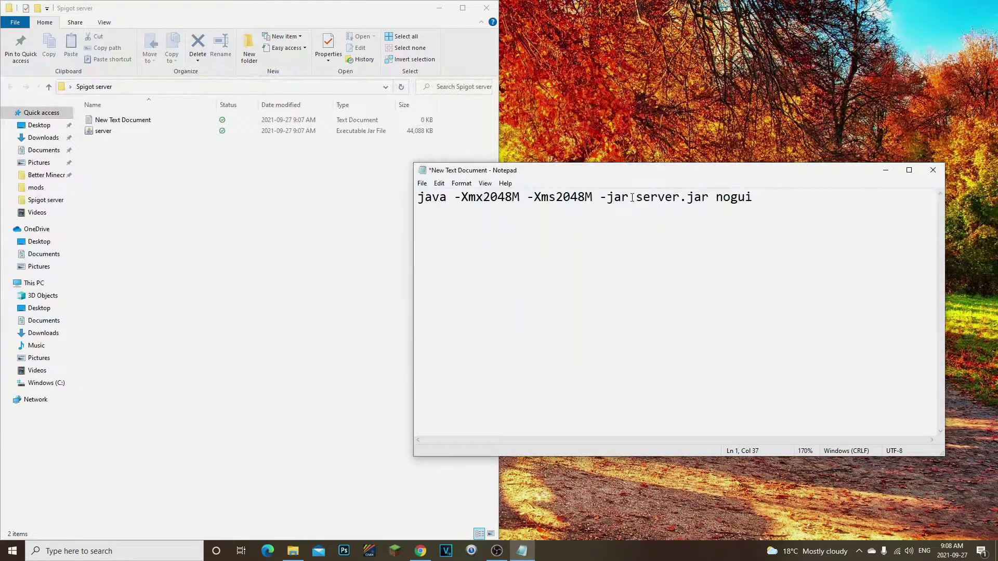
click(698, 199)
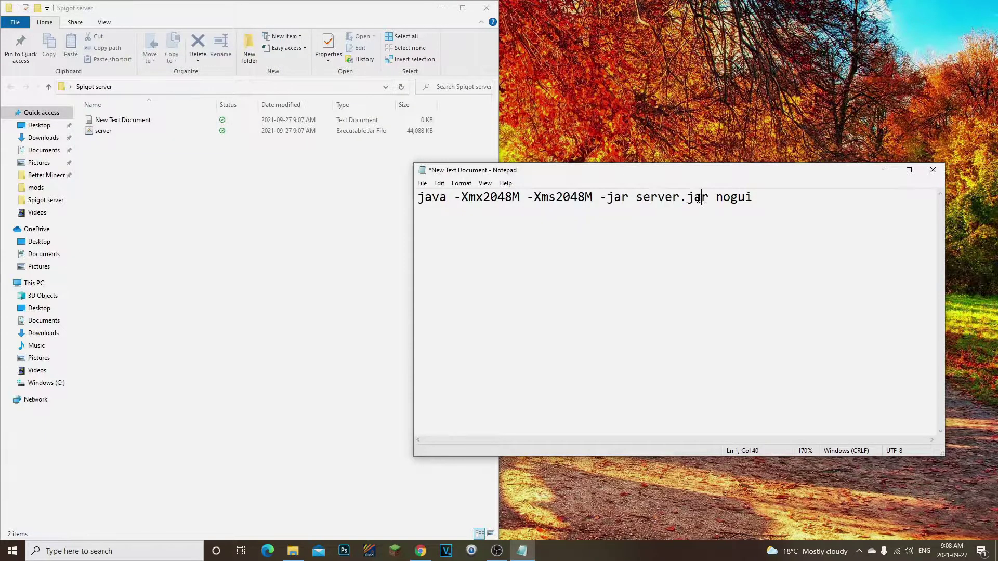
click(102, 133)
click(772, 196)
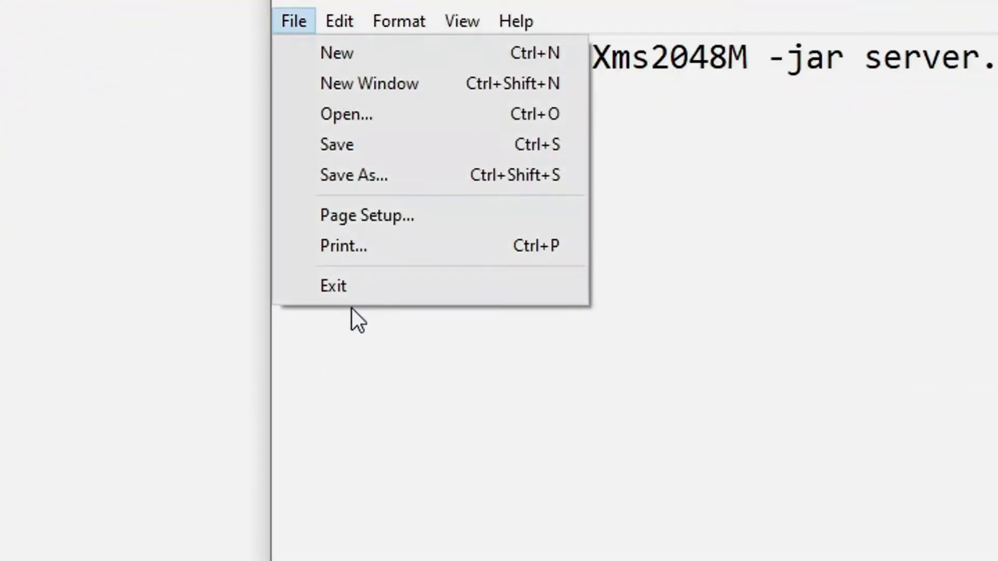
Step: Save the launch command as Run.bat in the Spigot server folder, using the All Files type
click(376, 181)
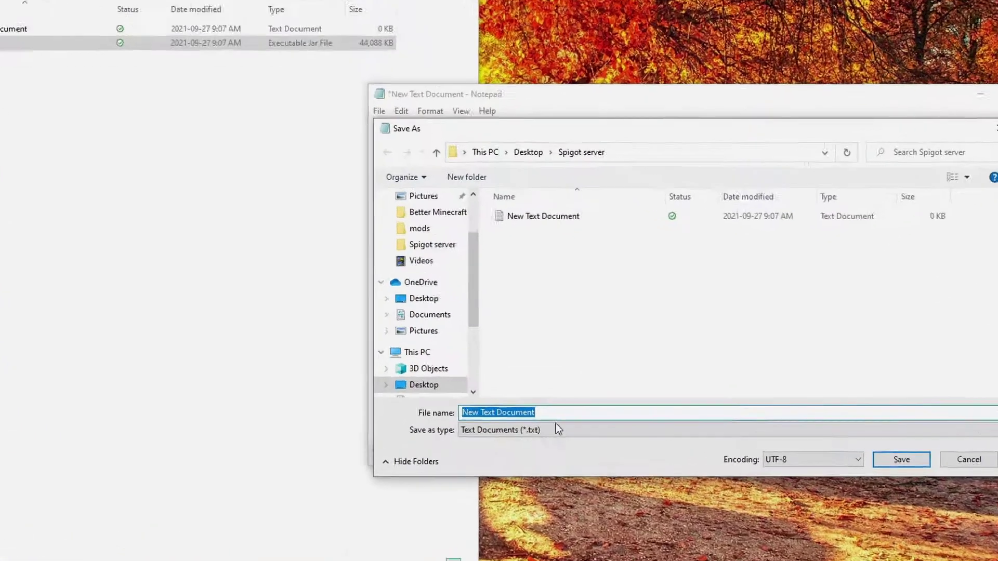
click(553, 429)
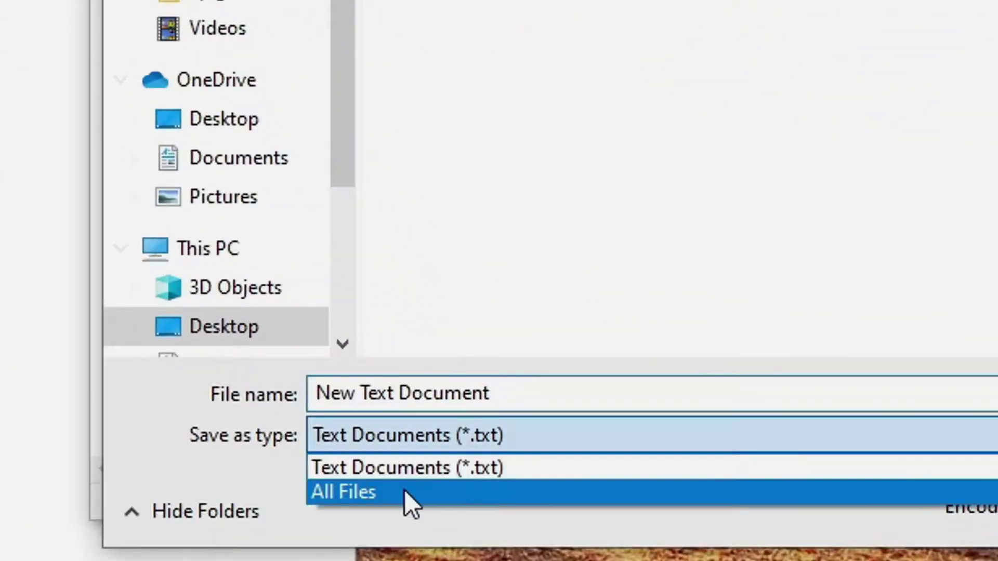
click(498, 453)
click(539, 413)
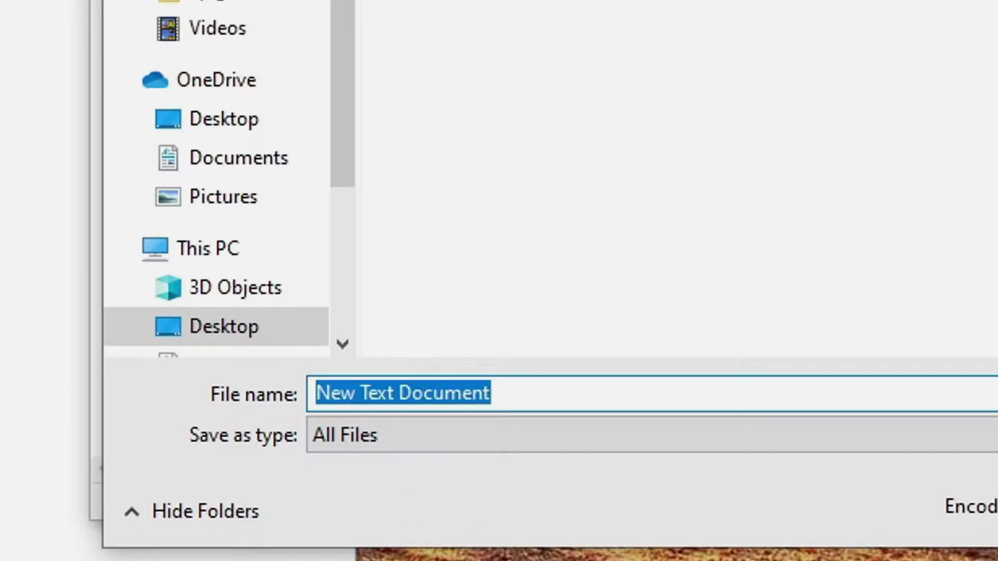
text(Run.bat)
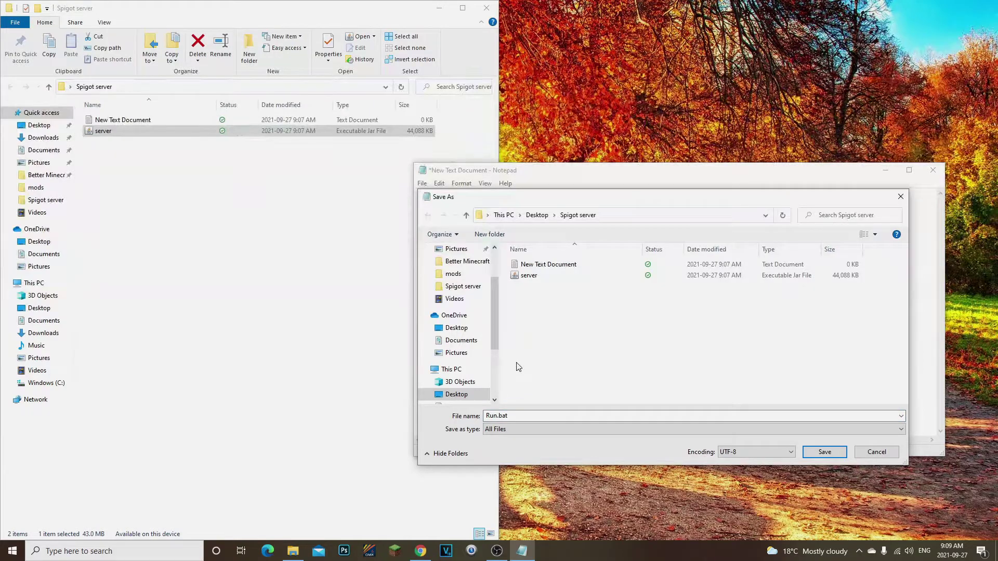
click(823, 452)
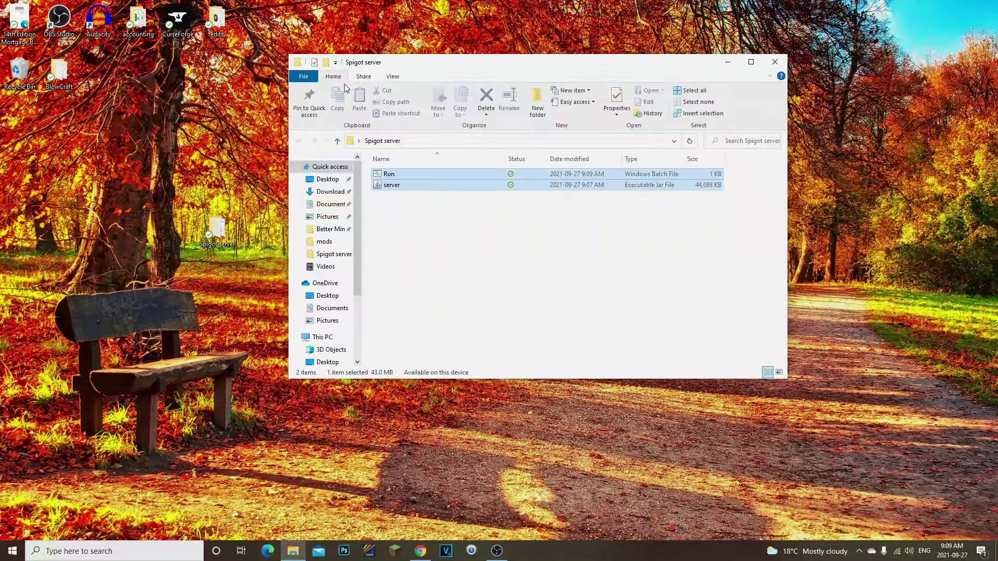
Step: Run the Run batch file to generate the initial server files, and dismiss the console once it pauses
click(396, 176)
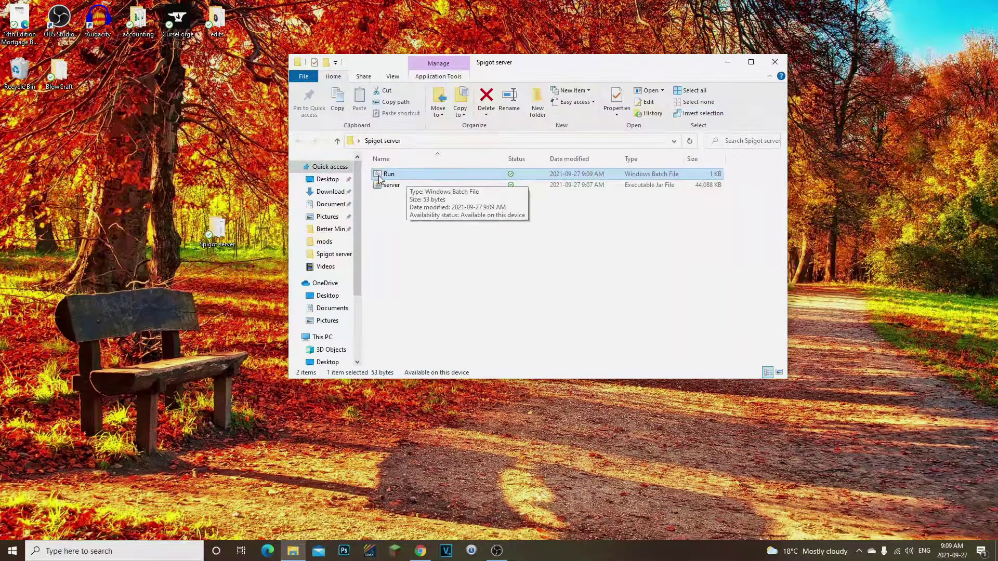
click(397, 245)
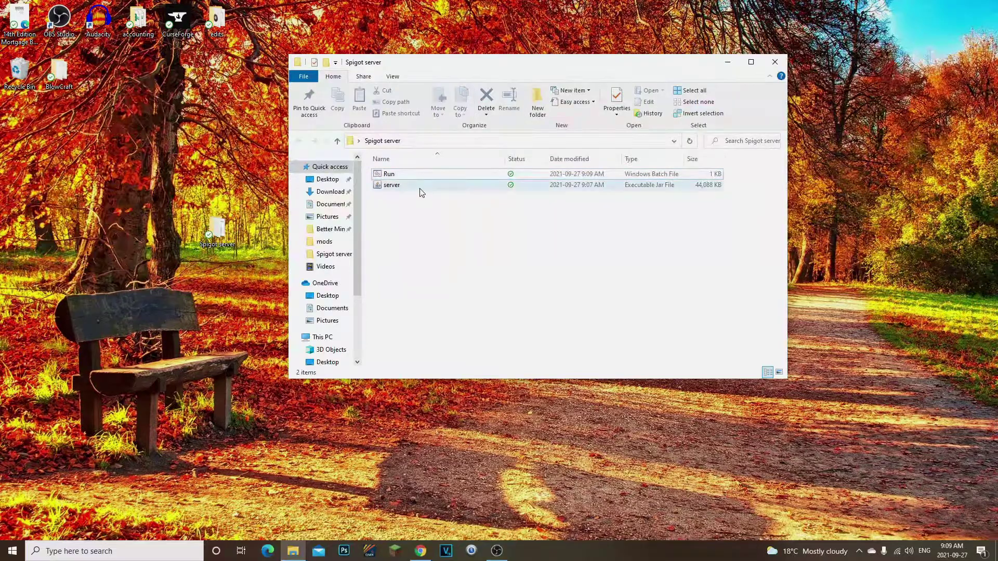
double_click(394, 175)
drag(338, 101, 516, 232)
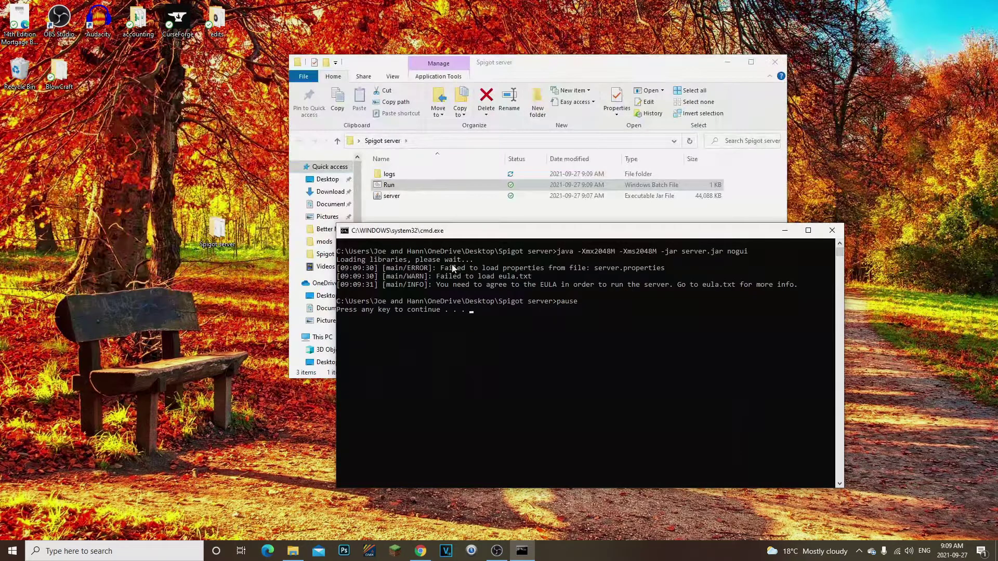
key(Return)
Step: Open the eula file, set eula to true, save it and close it
double_click(413, 186)
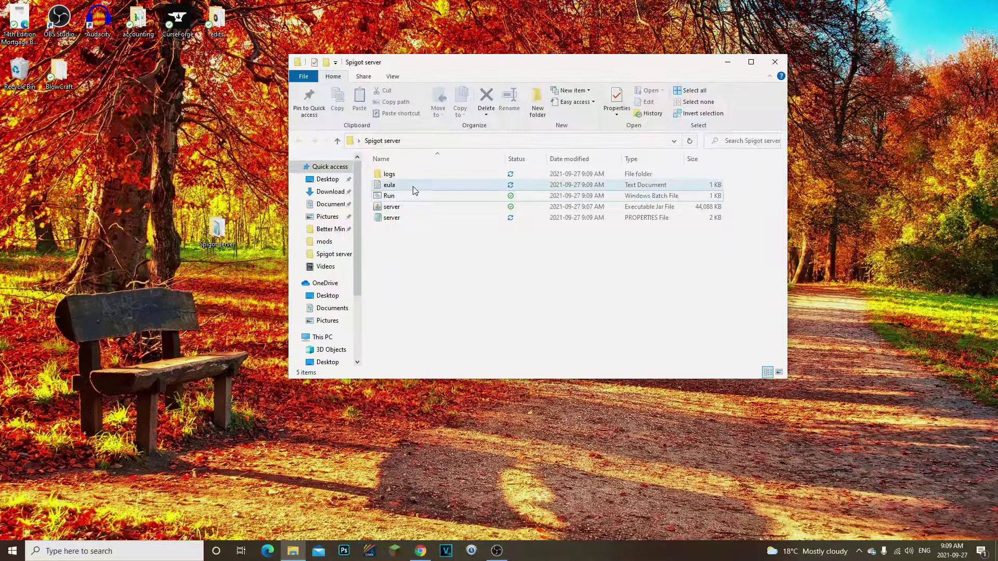
drag(493, 178, 547, 208)
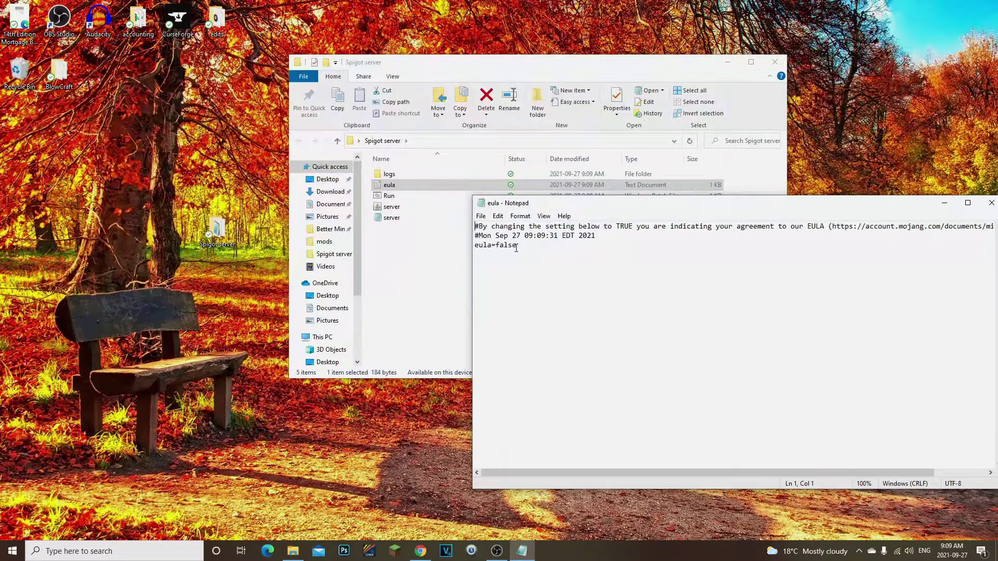
click(480, 216)
click(498, 262)
drag(583, 210, 386, 214)
click(794, 208)
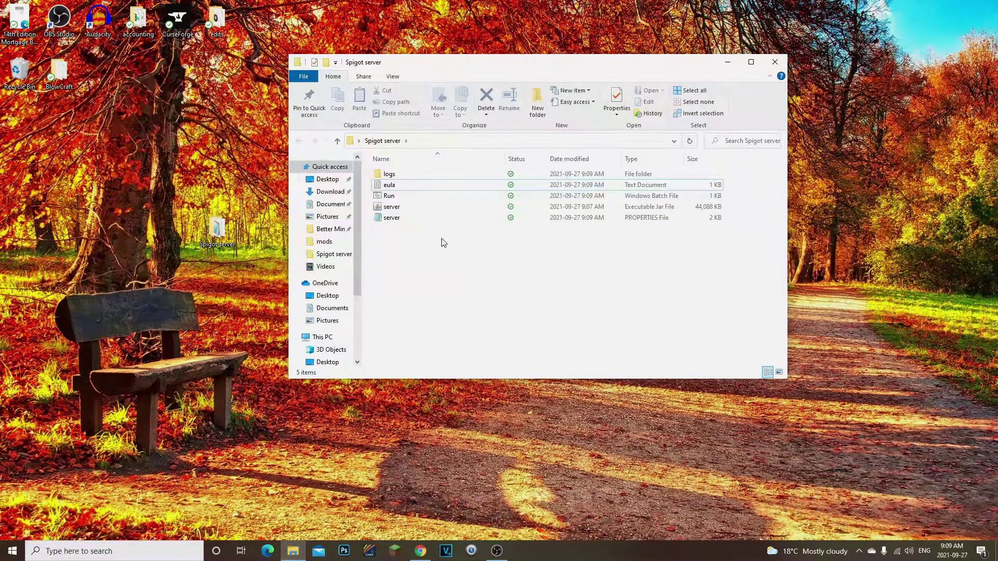
click(410, 207)
click(320, 207)
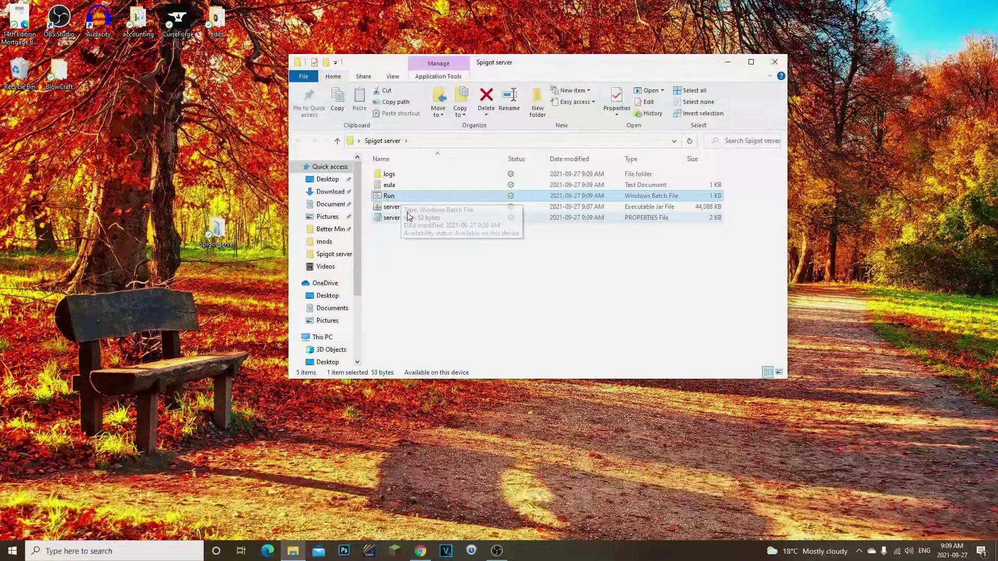
click(332, 252)
click(366, 319)
click(402, 207)
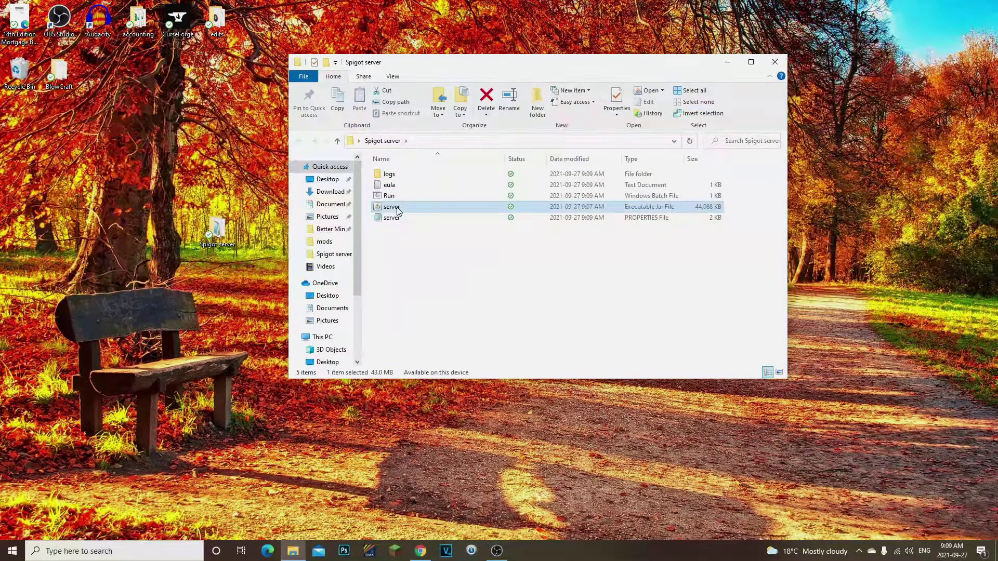
click(400, 198)
click(416, 250)
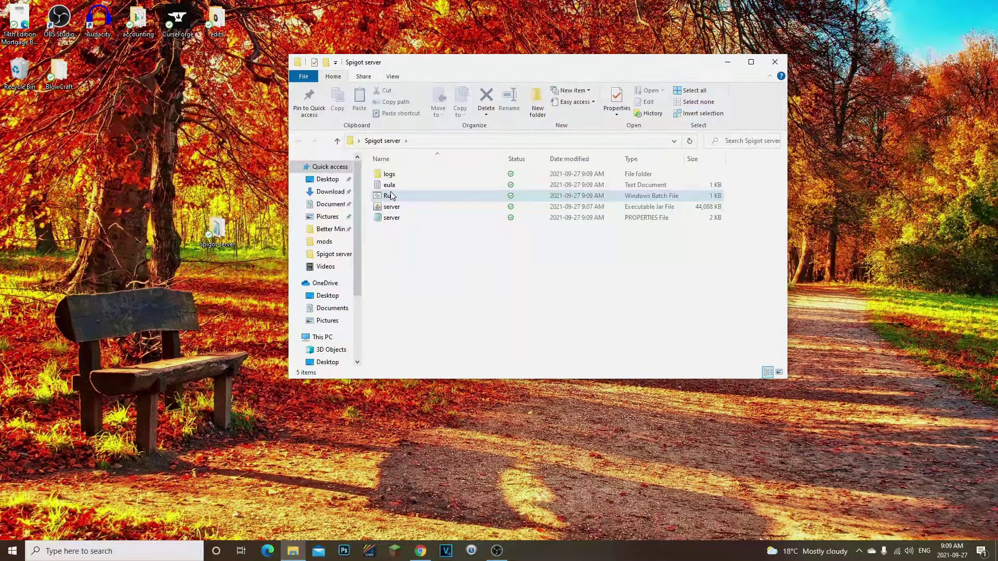
Step: Launch the server again with the Run batch file and move the console window clear of the folder's file list
double_click(393, 196)
drag(397, 106, 595, 262)
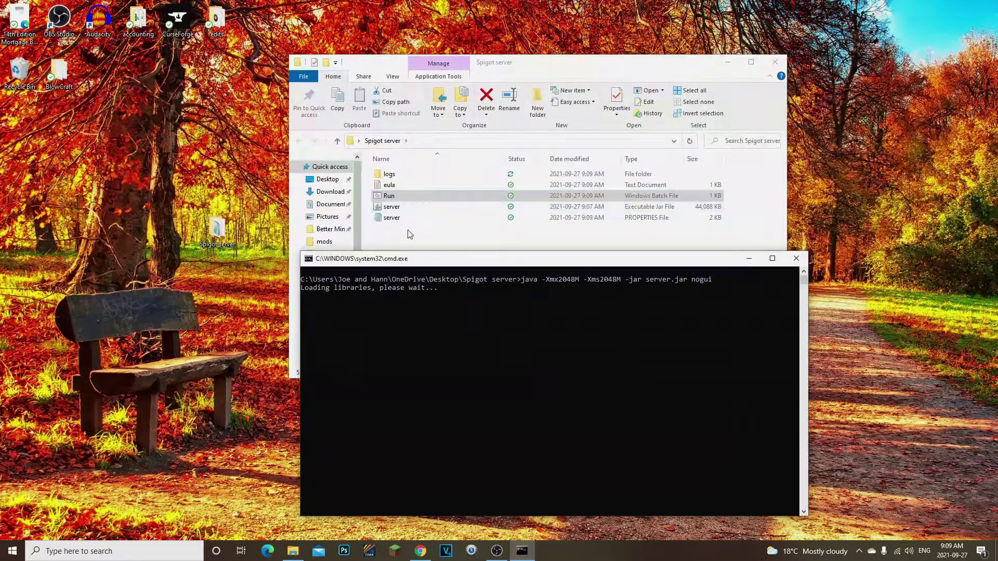
drag(410, 234, 434, 165)
click(450, 275)
click(616, 461)
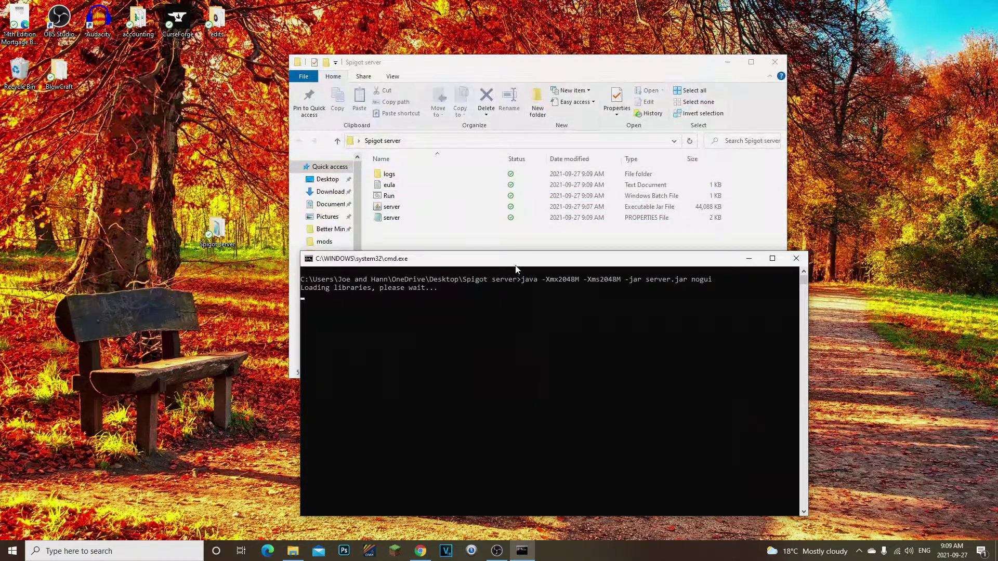
drag(516, 268, 619, 297)
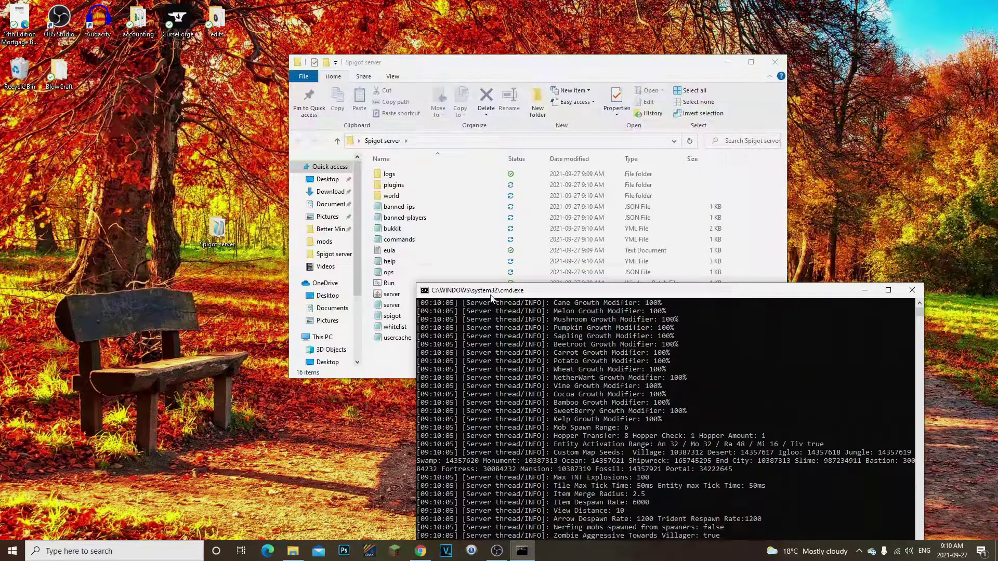
Step: Check the server console's startup output and look inside the generated world and plugins folders
drag(491, 296, 480, 223)
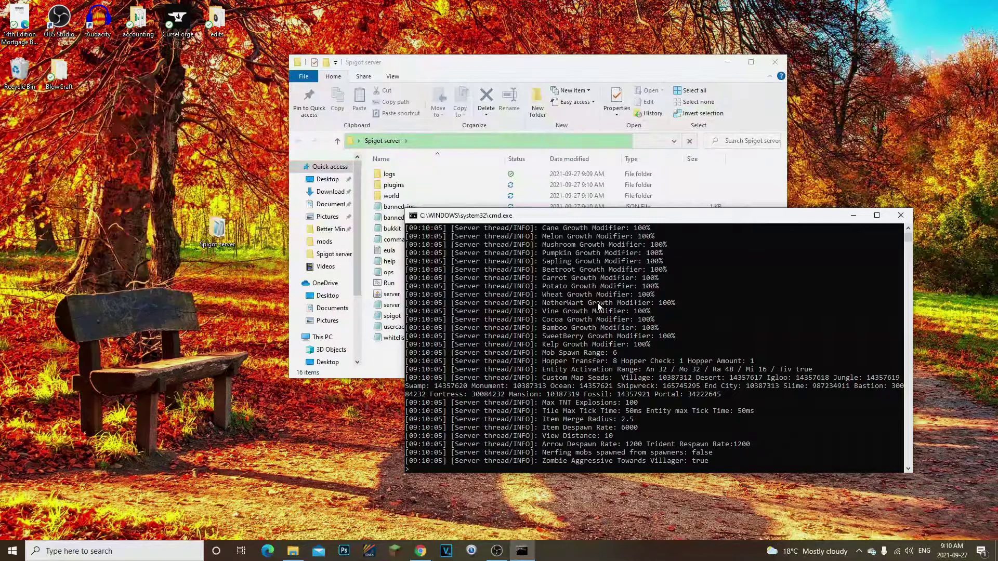
scroll(649, 394, down, 6)
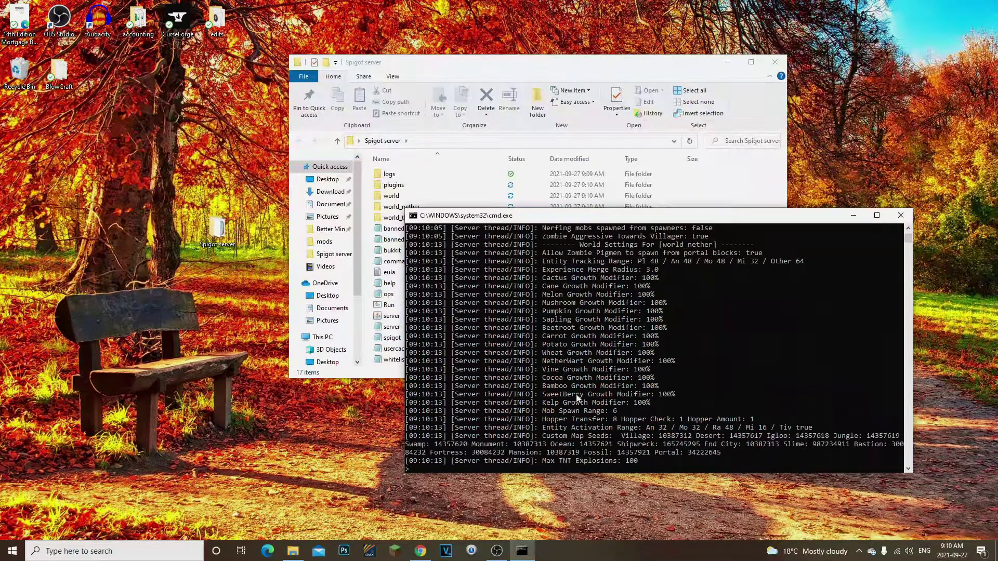
click(362, 316)
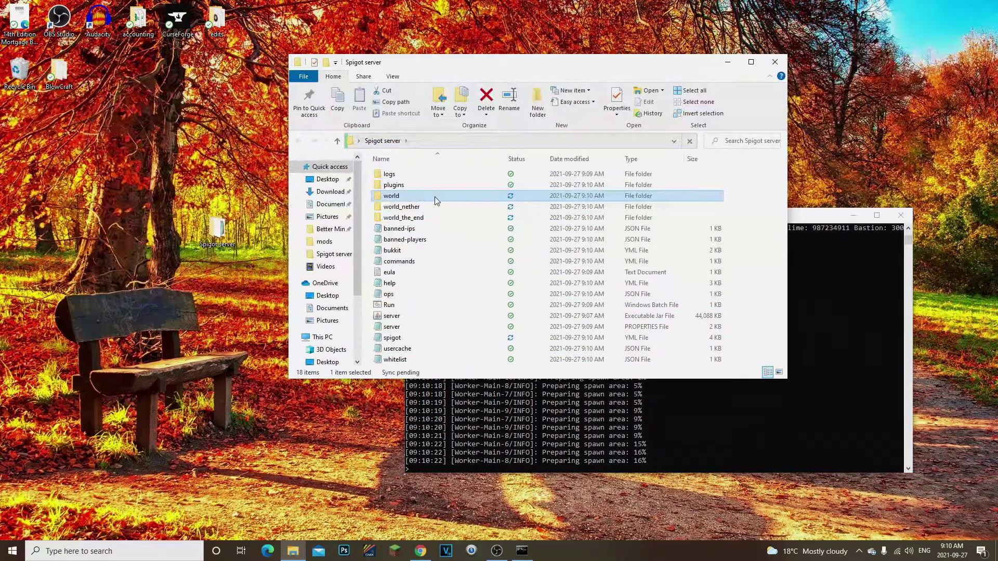
double_click(410, 198)
click(298, 140)
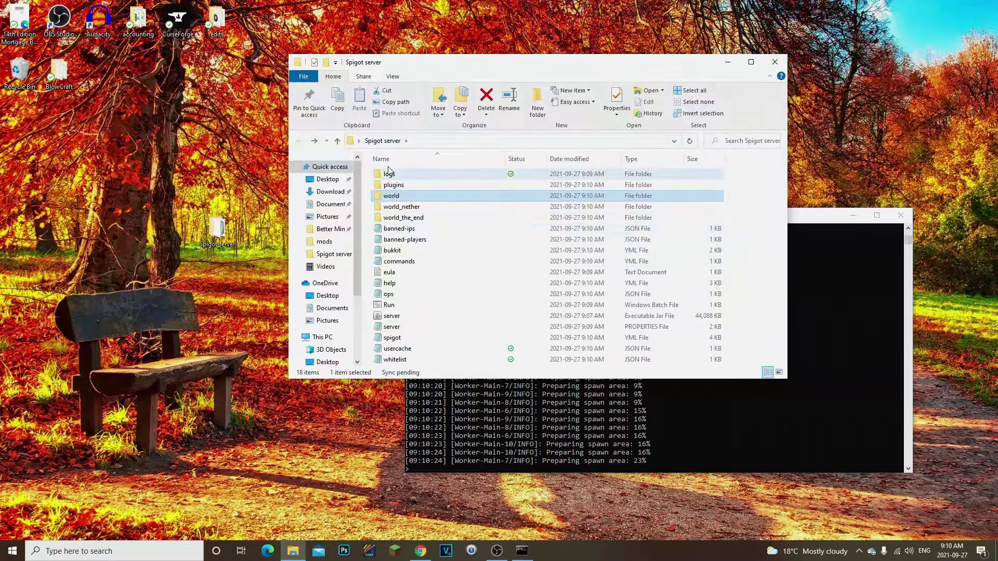
double_click(395, 185)
click(301, 143)
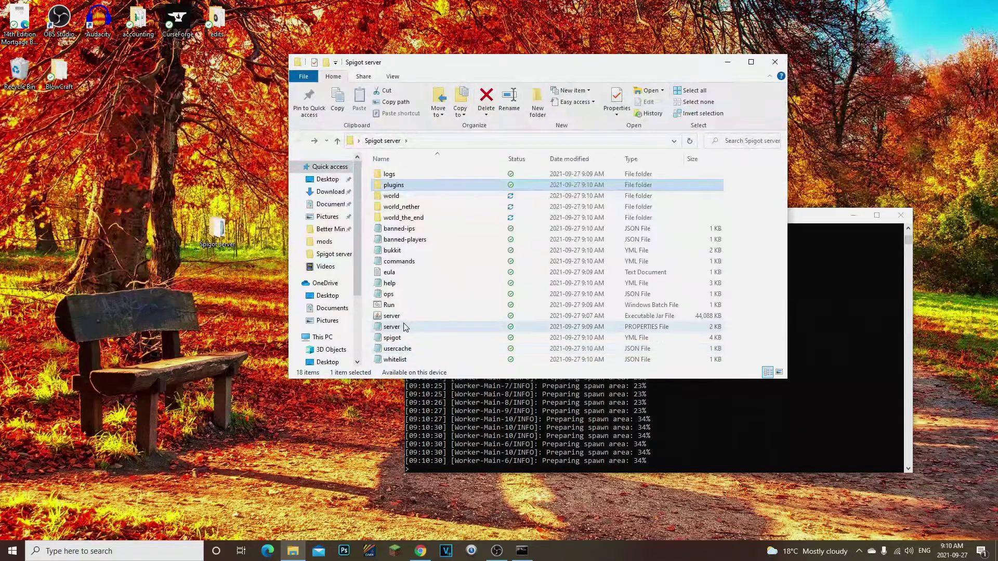
Step: Open the server properties file in Notepad, review its settings down to max-world-size in an enlarged window, and close it
click(406, 326)
double_click(406, 327)
drag(380, 263, 352, 372)
click(352, 371)
scroll(352, 371, down, 9)
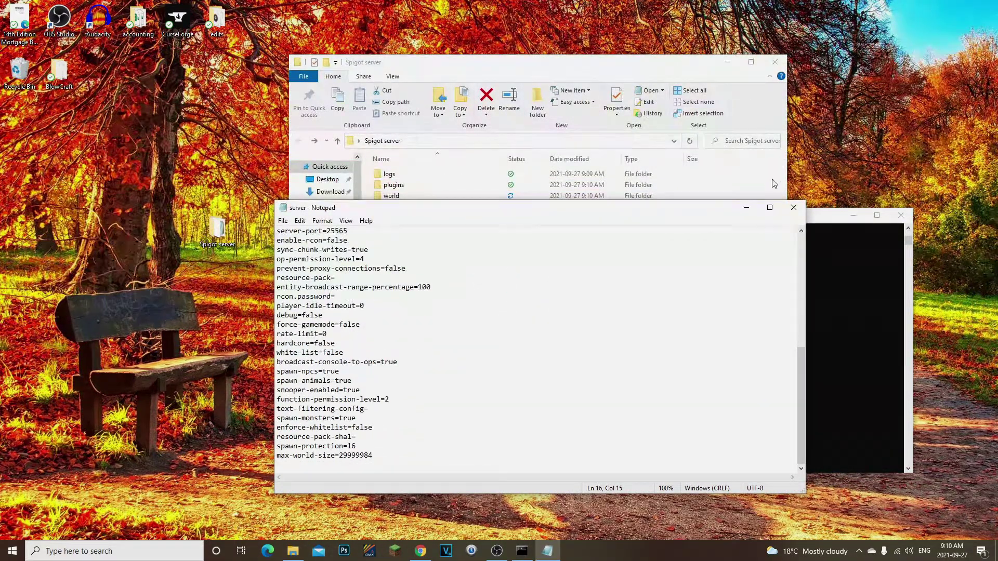
click(794, 214)
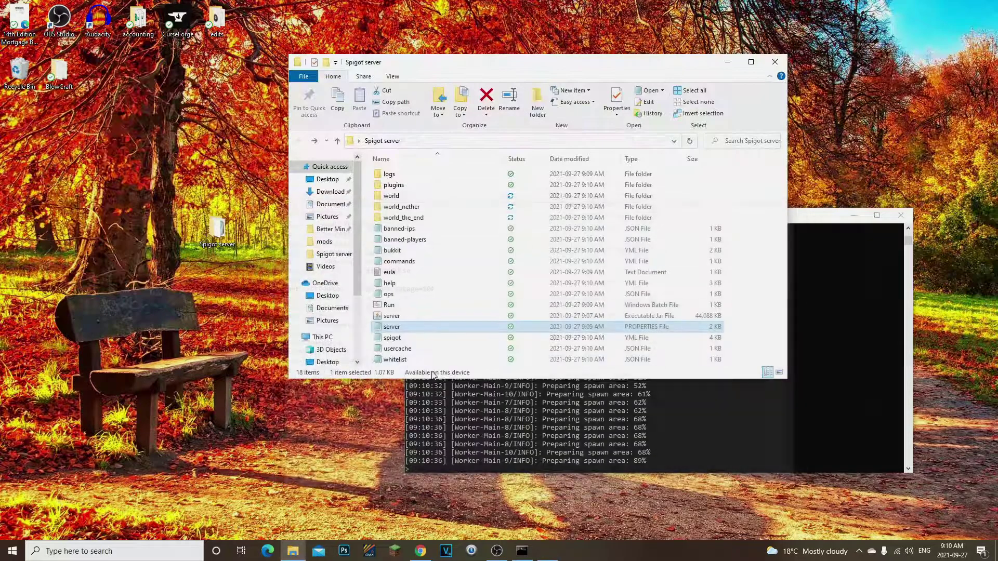
scroll(367, 385, down, 8)
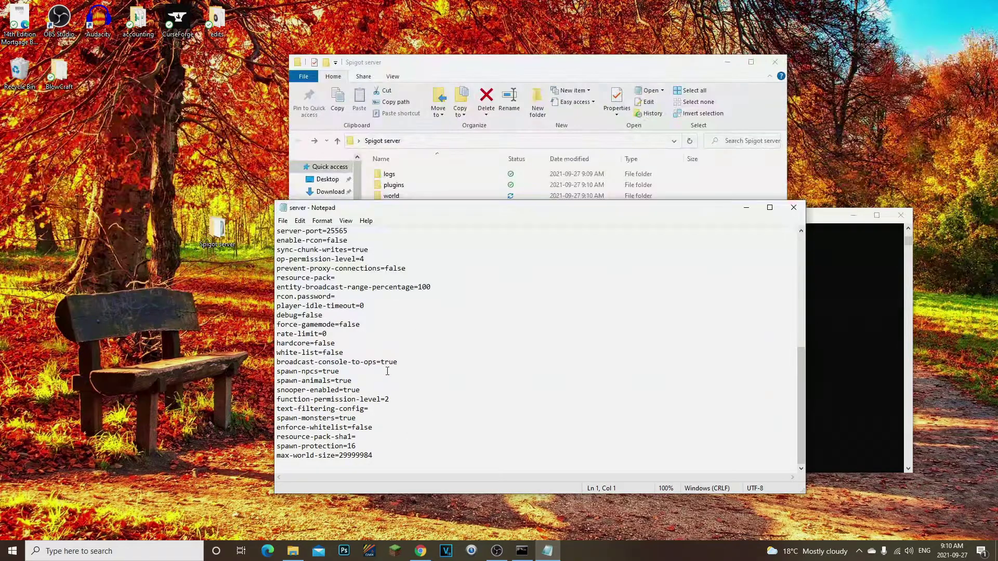
drag(425, 212, 389, 152)
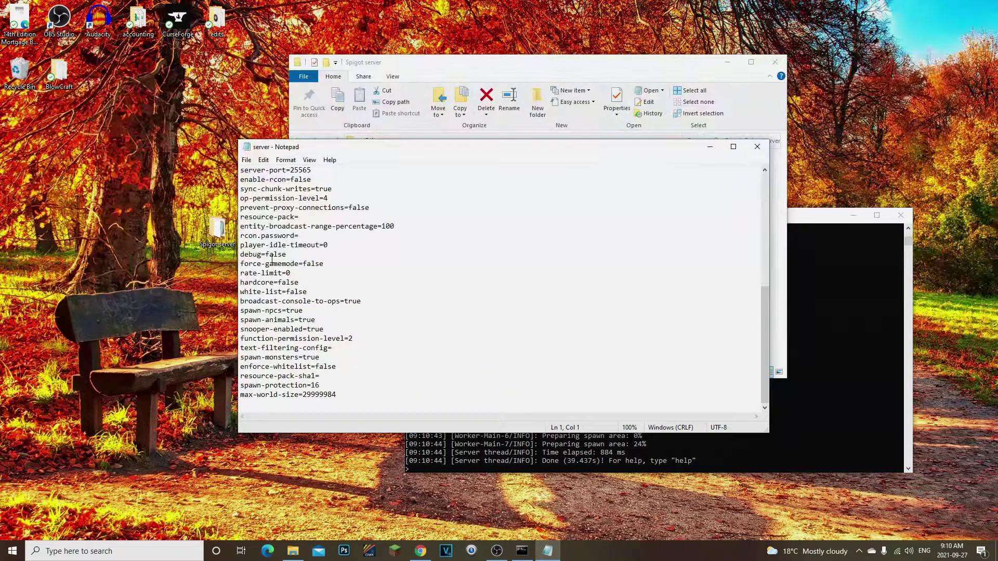
click(736, 146)
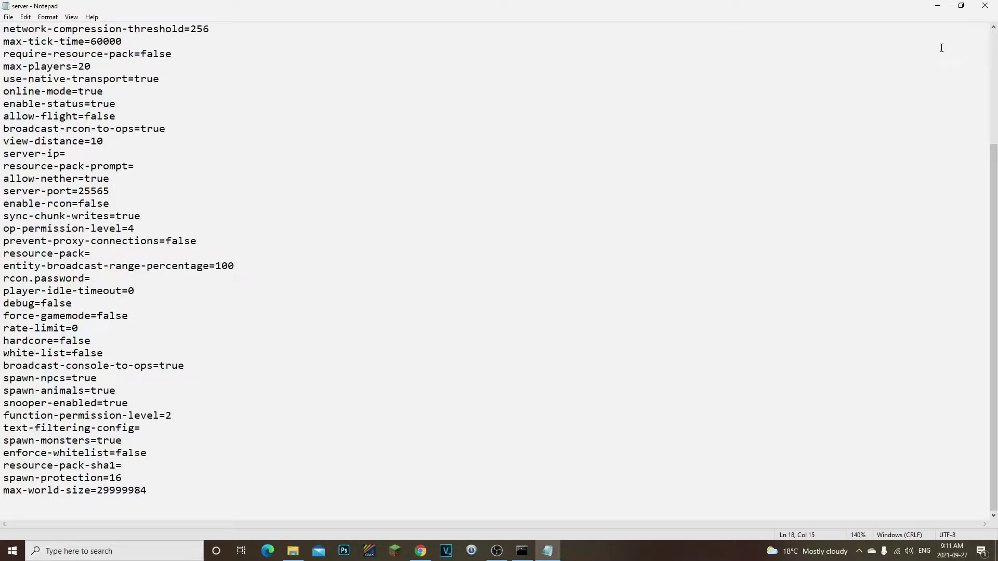
click(985, 5)
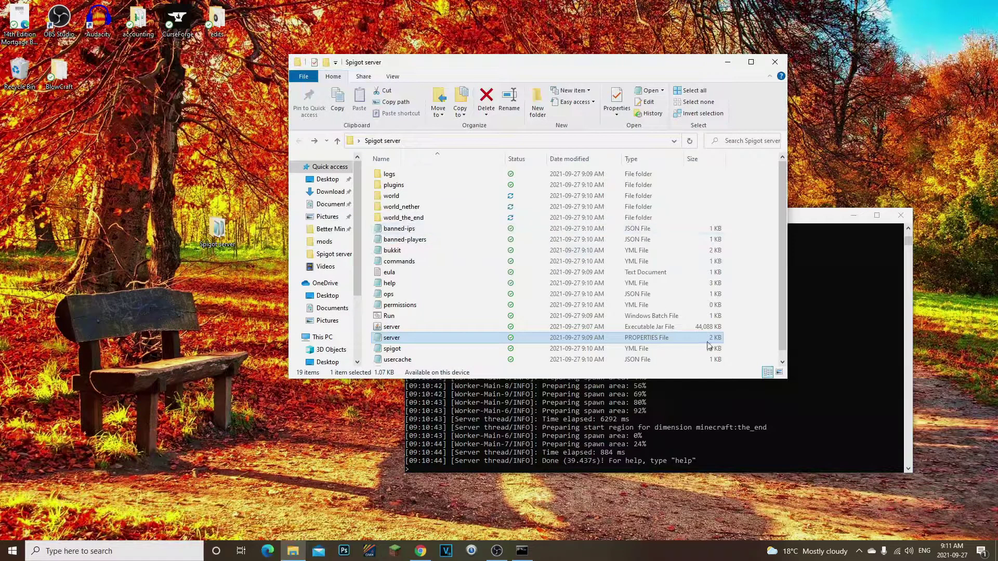
Step: Shut down the running server with the stop command and dismiss its console window
click(800, 349)
text(stop)
key(Return)
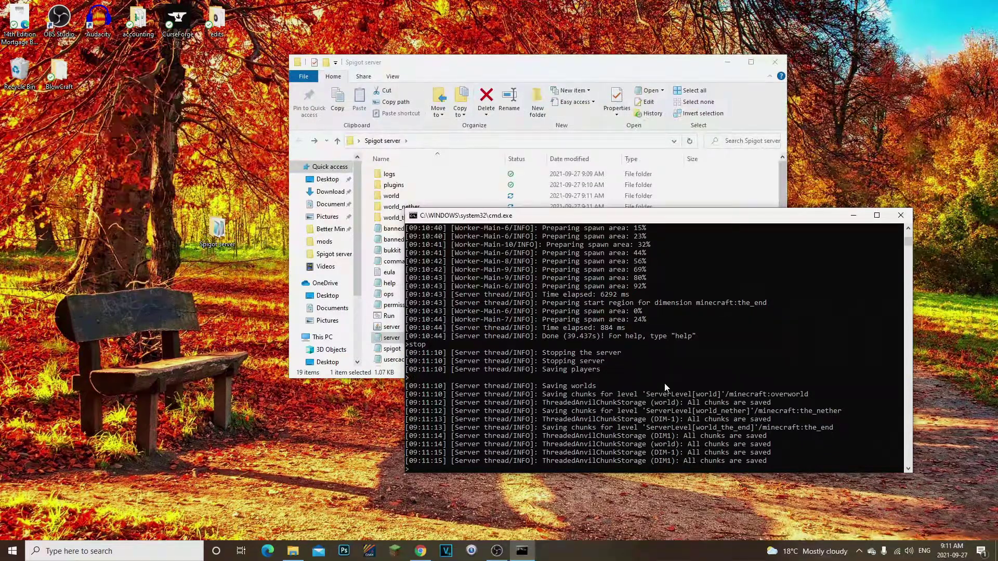
key(s)
key(s)
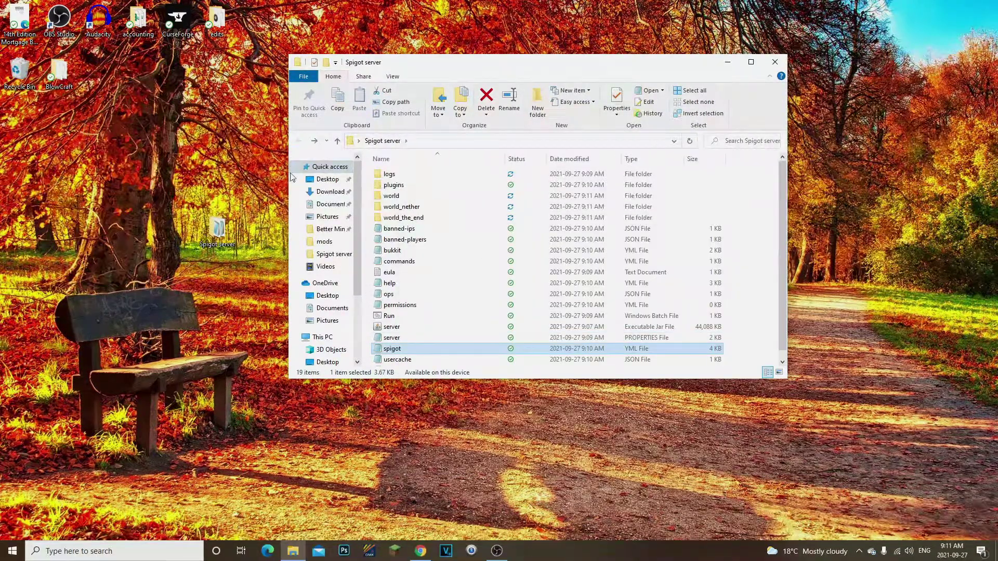
drag(480, 63, 554, 108)
click(227, 222)
drag(158, 149, 311, 324)
right_click(11, 60)
click(49, 86)
scroll(501, 318, down, 1)
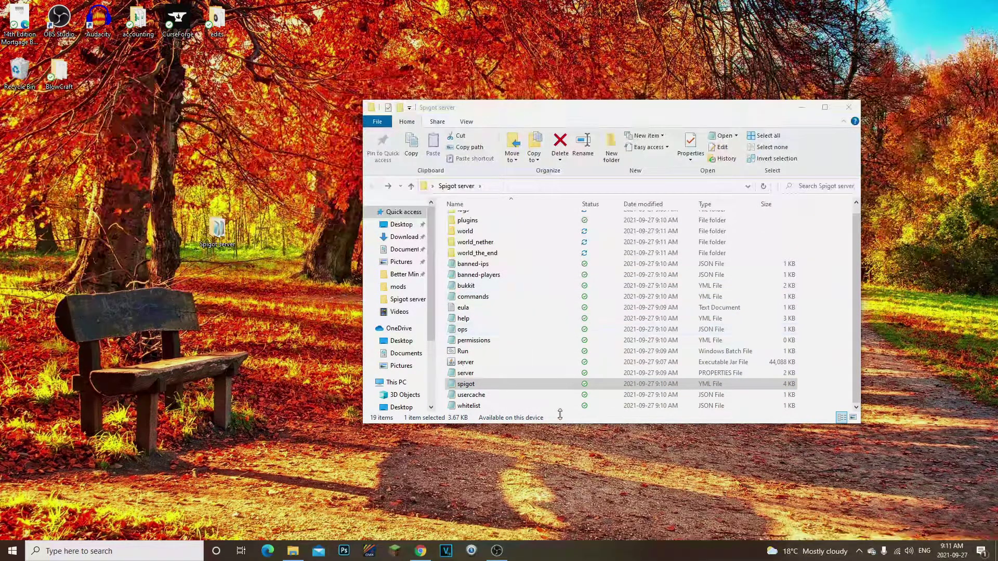
scroll(520, 374, up, 1)
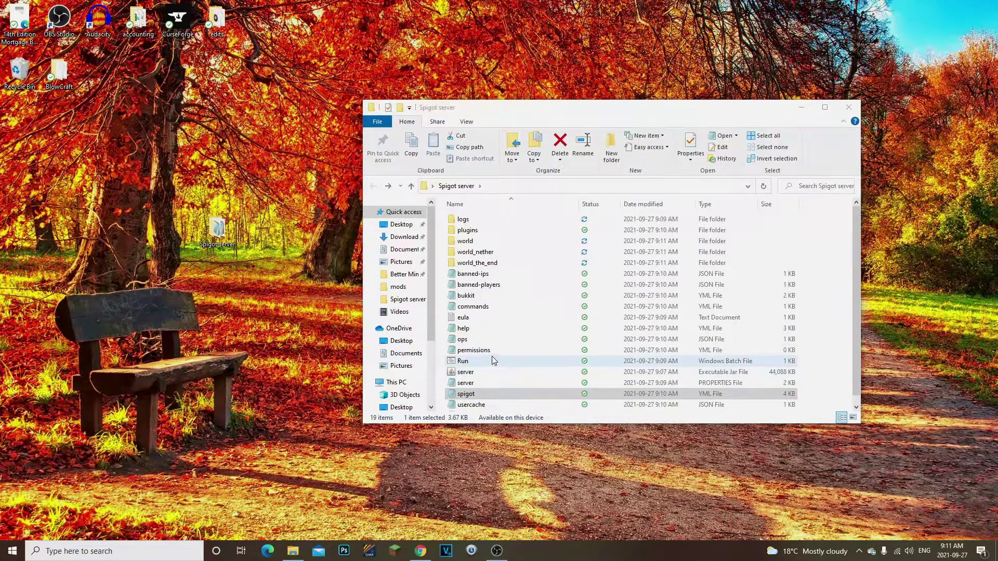
click(441, 223)
click(441, 221)
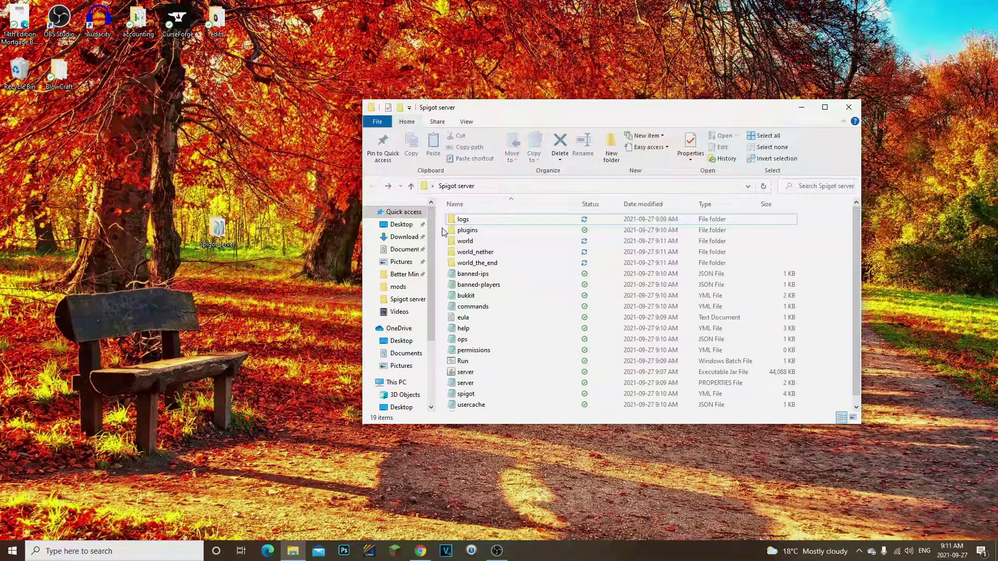
Step: Start the server again with the Run batch file in the Spigot server folder
scroll(504, 322, down, 1)
click(486, 365)
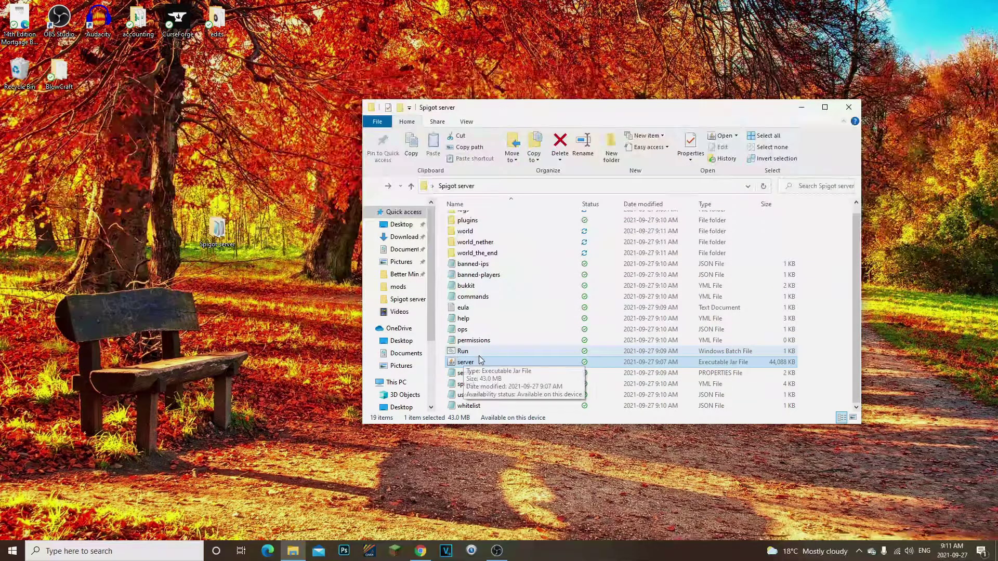
click(477, 352)
double_click(475, 352)
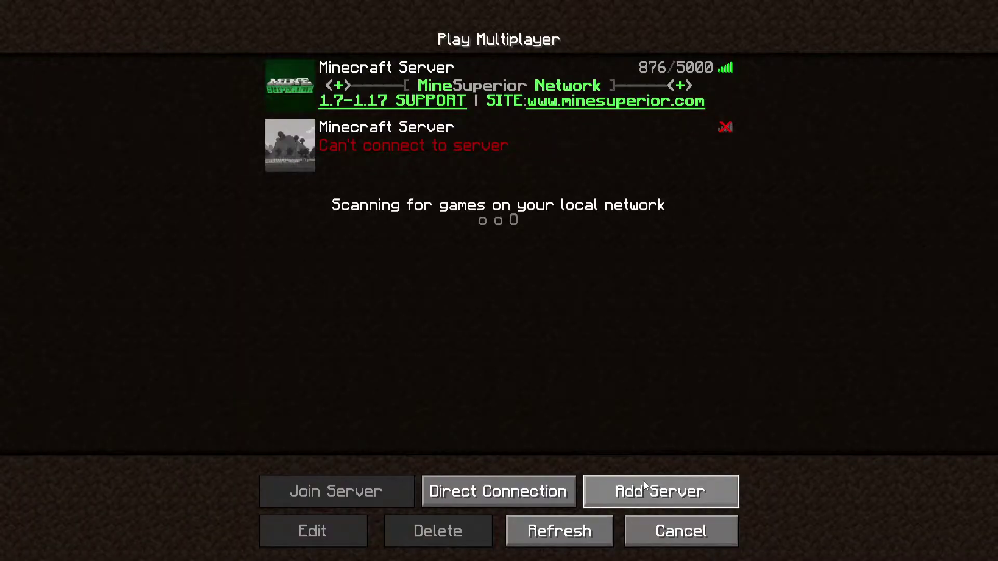
Step: In Minecraft's multiplayer list, add a server with the address 0 and join it
click(643, 486)
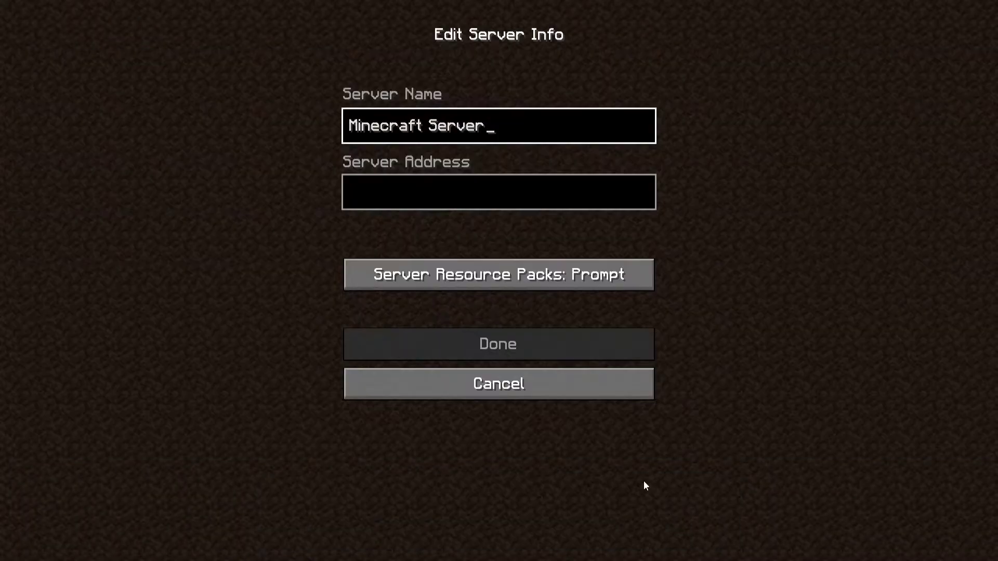
key(Tab)
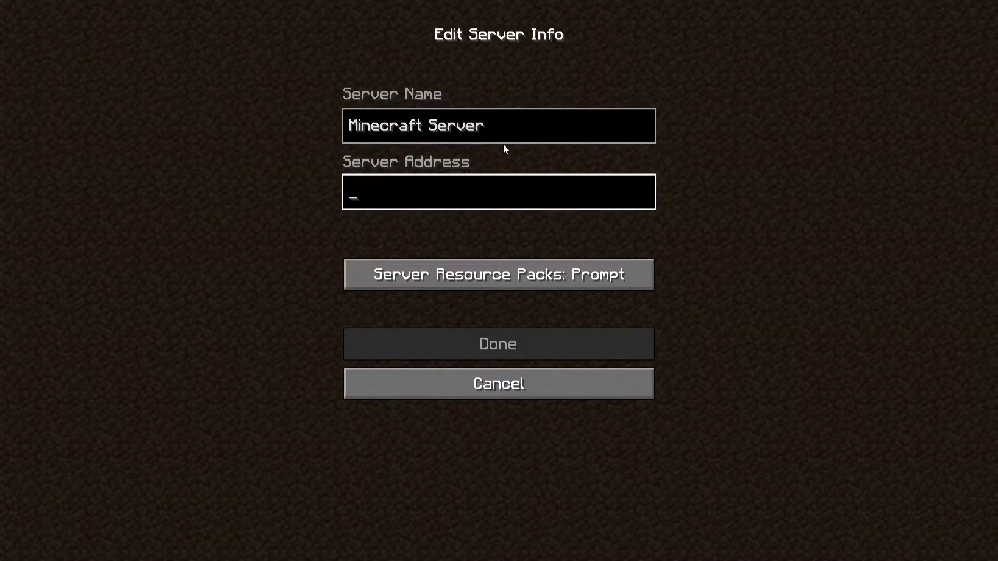
text(0)
click(467, 343)
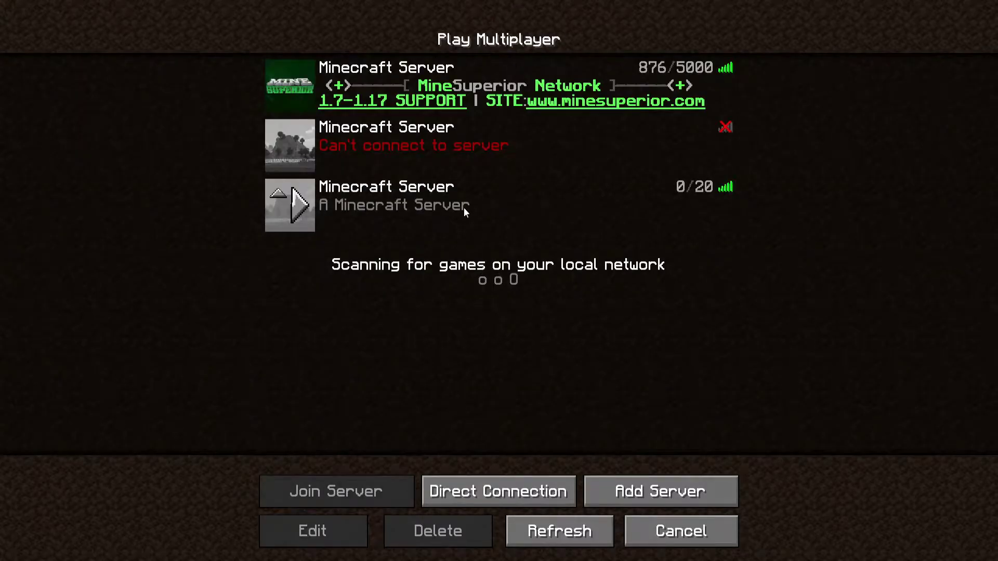
double_click(461, 204)
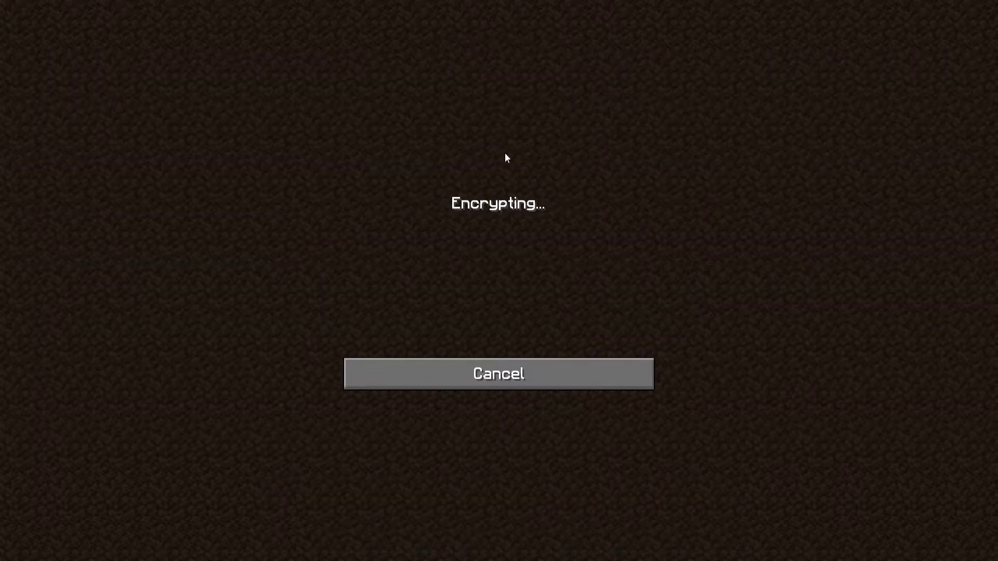